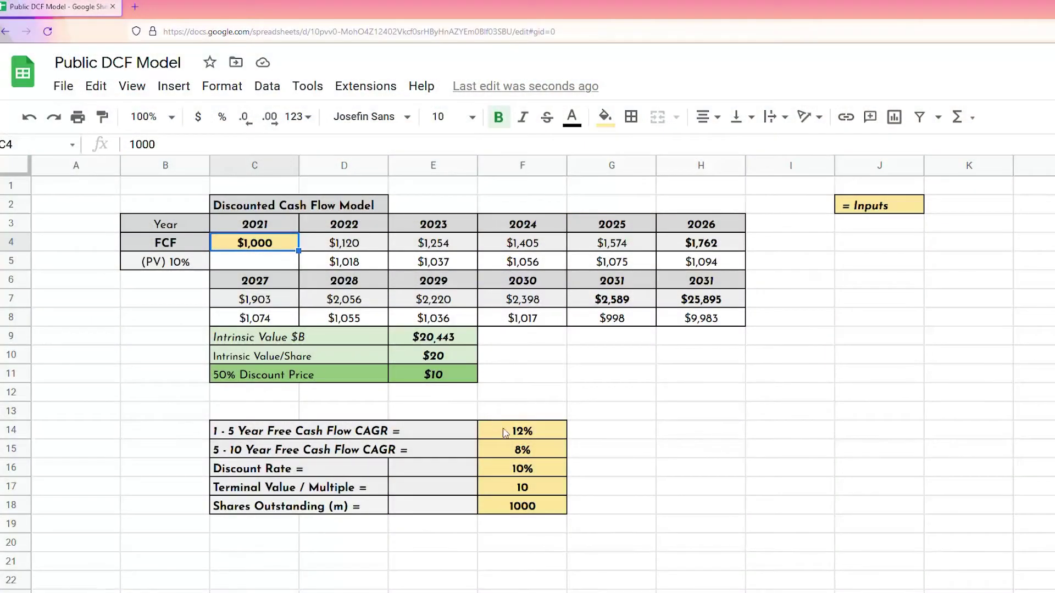
Review the growth inputs, moving between the 1-5 year rate in F14 and the 8% 5-10 year rate in F15.
left_click(541, 434)
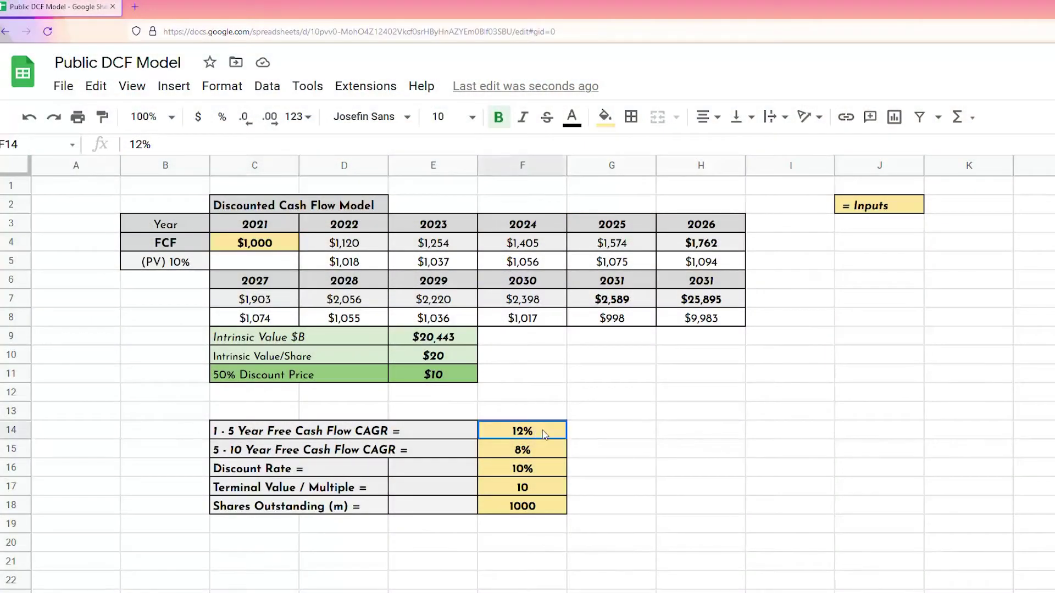
key("Down")
key("Up")
key("Down")
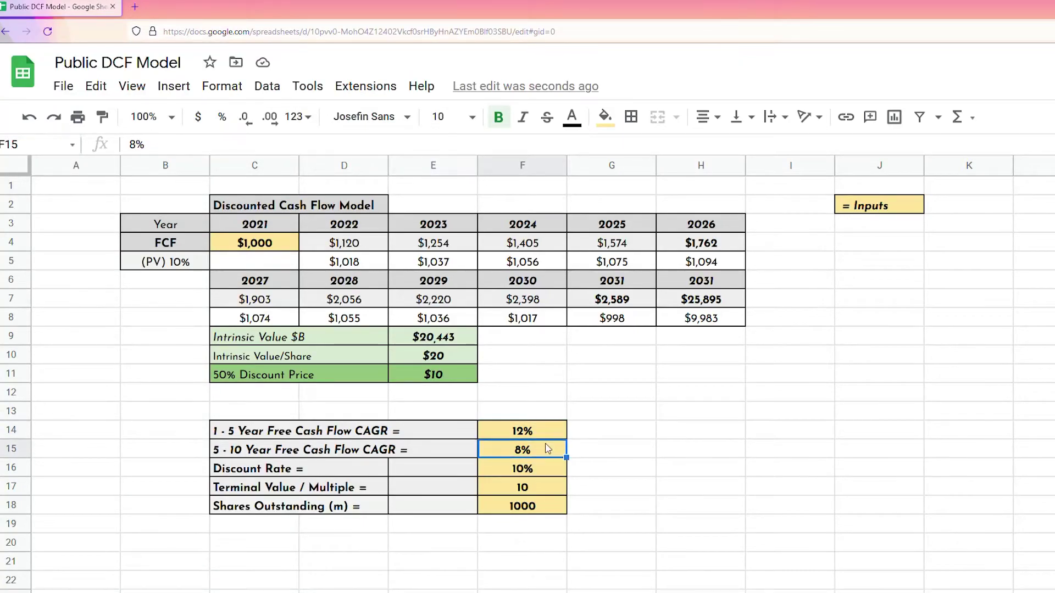
key("Up")
key("Down")
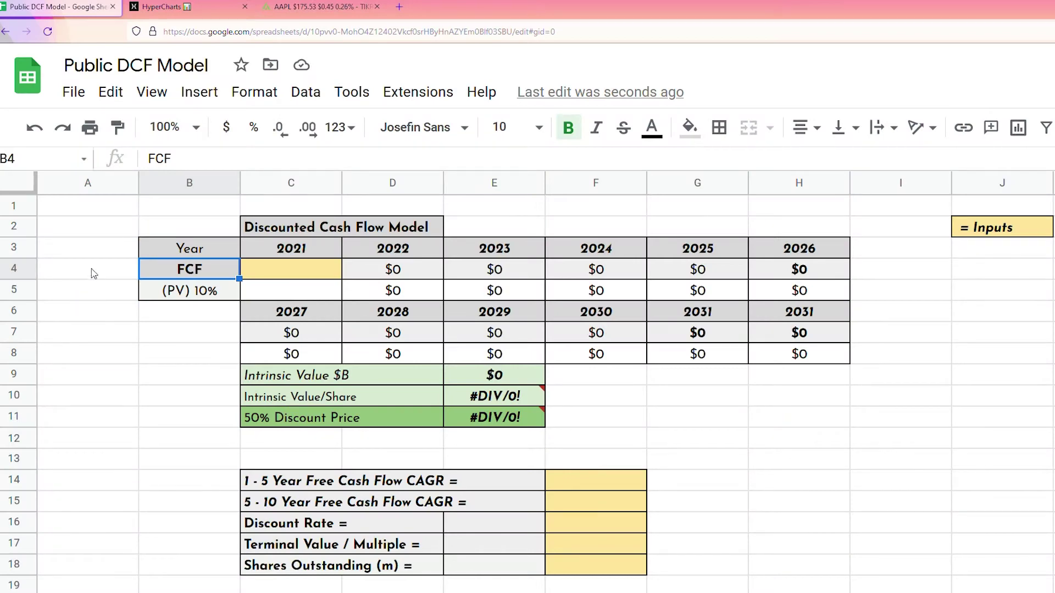
Select cell B4 and the FCF row label.
left_click(105, 269)
left_click(148, 275)
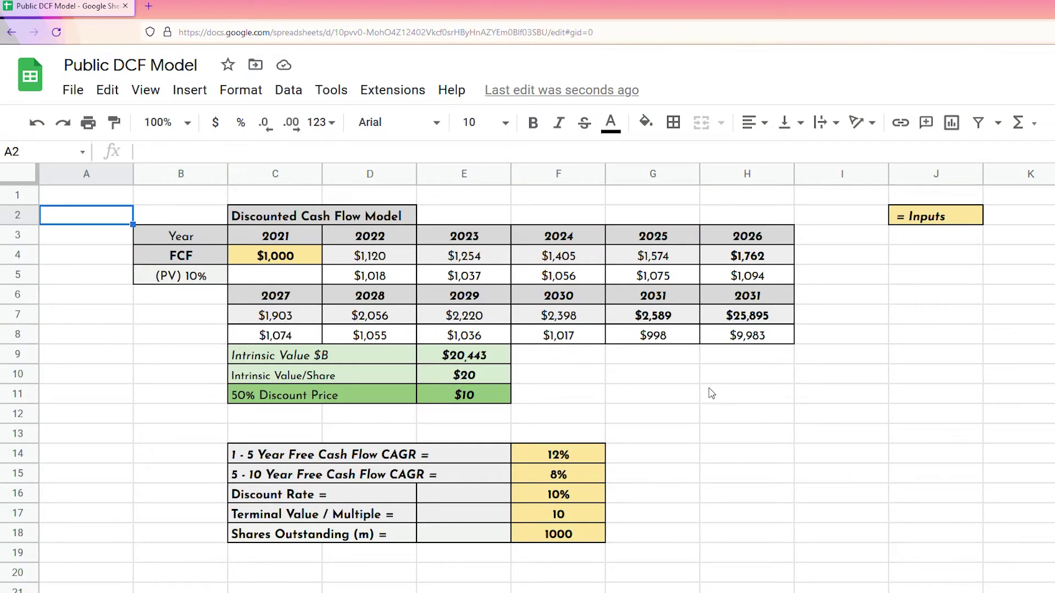
left_click(959, 225)
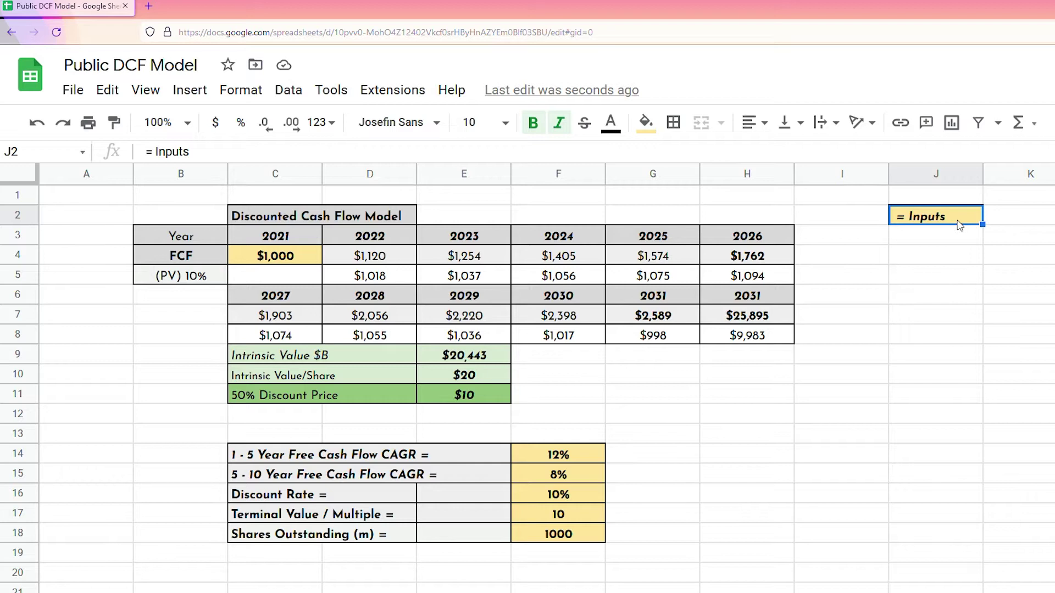
left_click(601, 401)
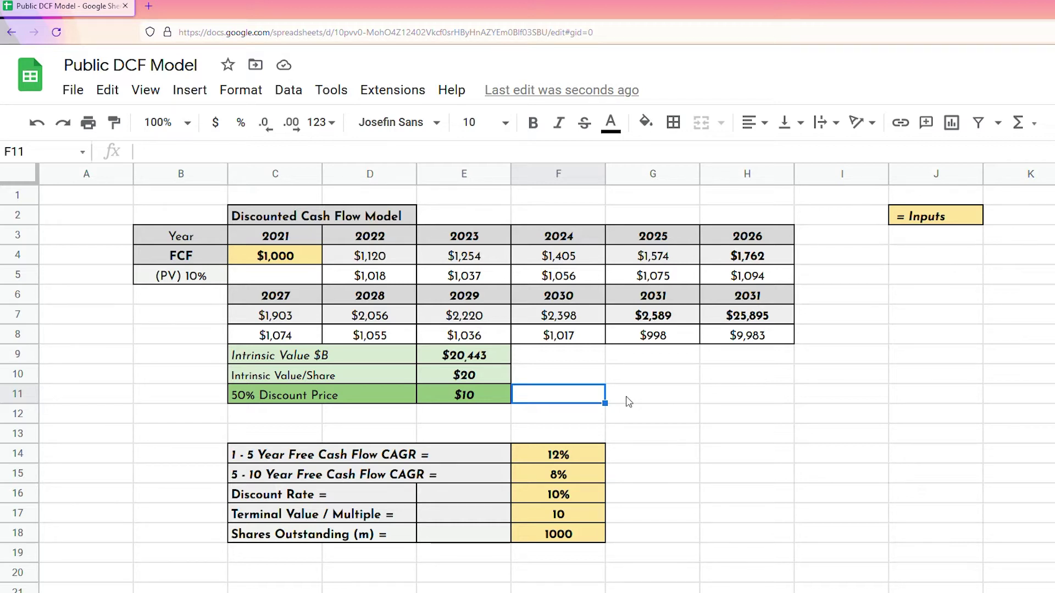
left_click(303, 255)
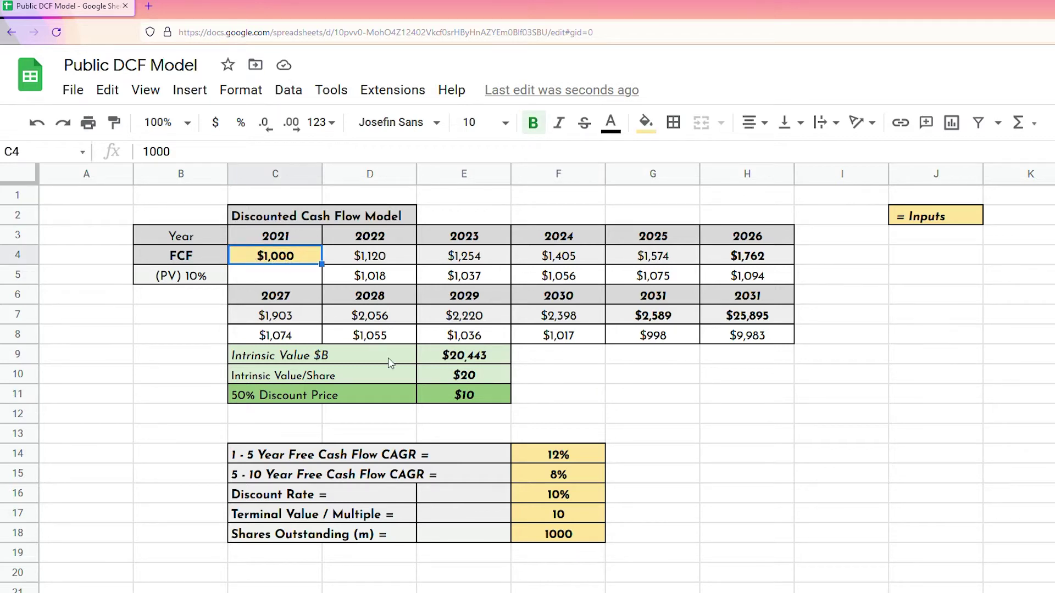
left_click(582, 458)
left_click(589, 478)
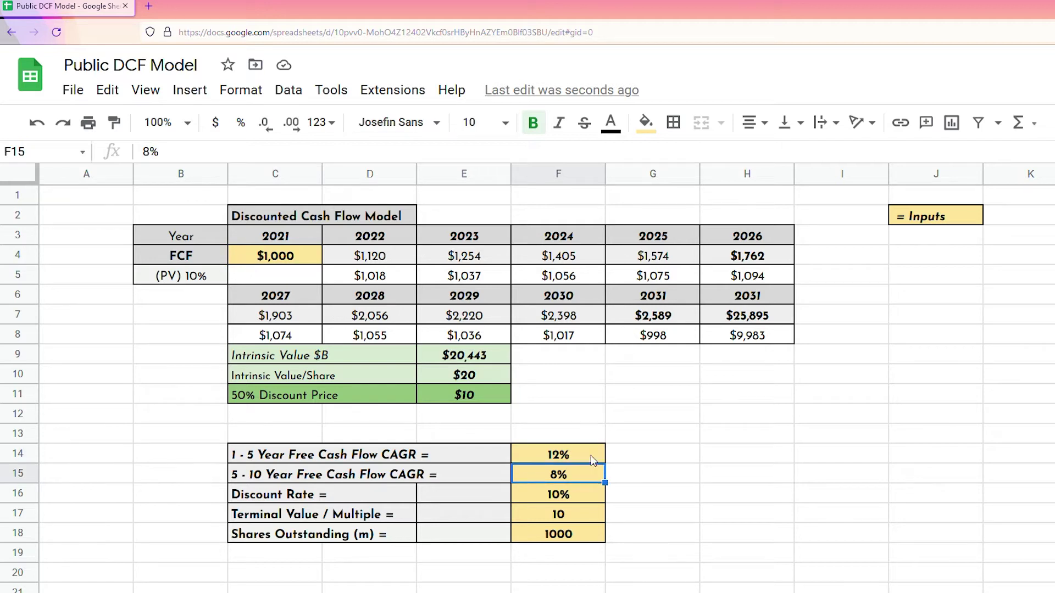
left_click(594, 460)
left_click(593, 476)
left_click(585, 464)
left_click(583, 477)
left_click(550, 498)
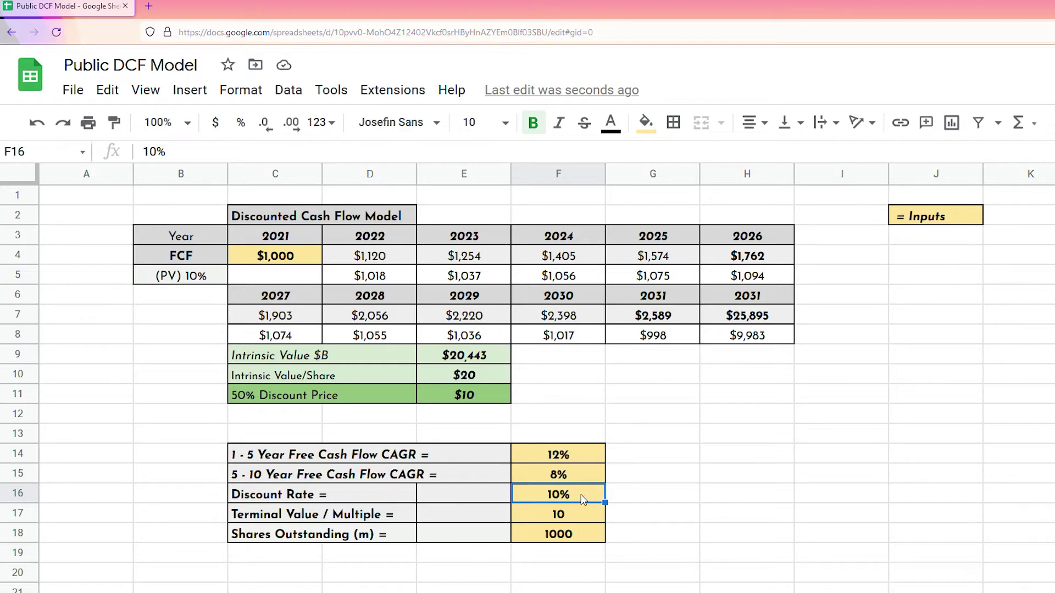
Set the discount rate in F16 to 15% and check the updated results.
type("15")
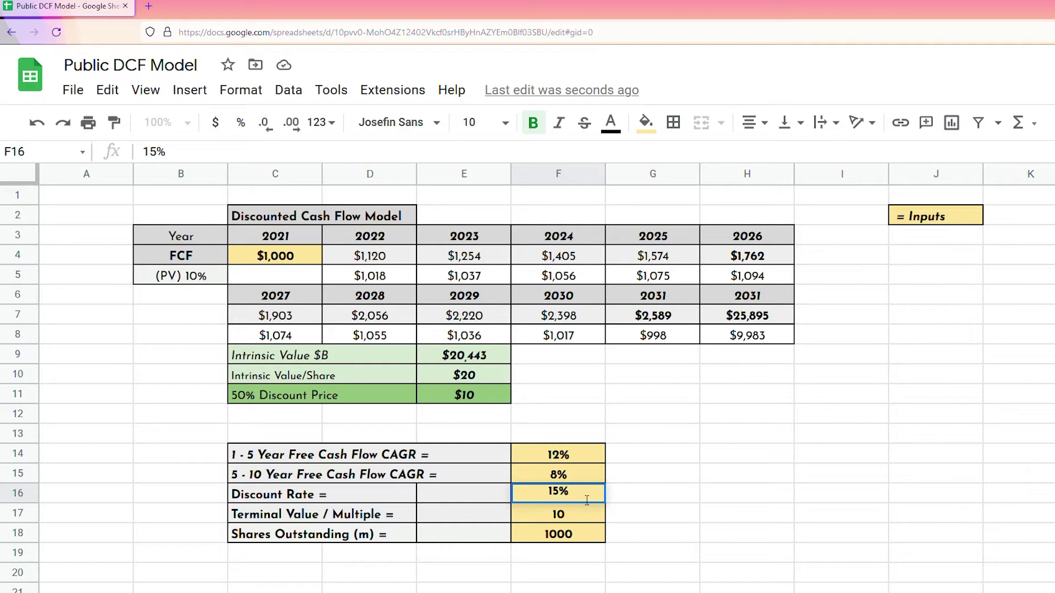
key("Return")
left_click(583, 499)
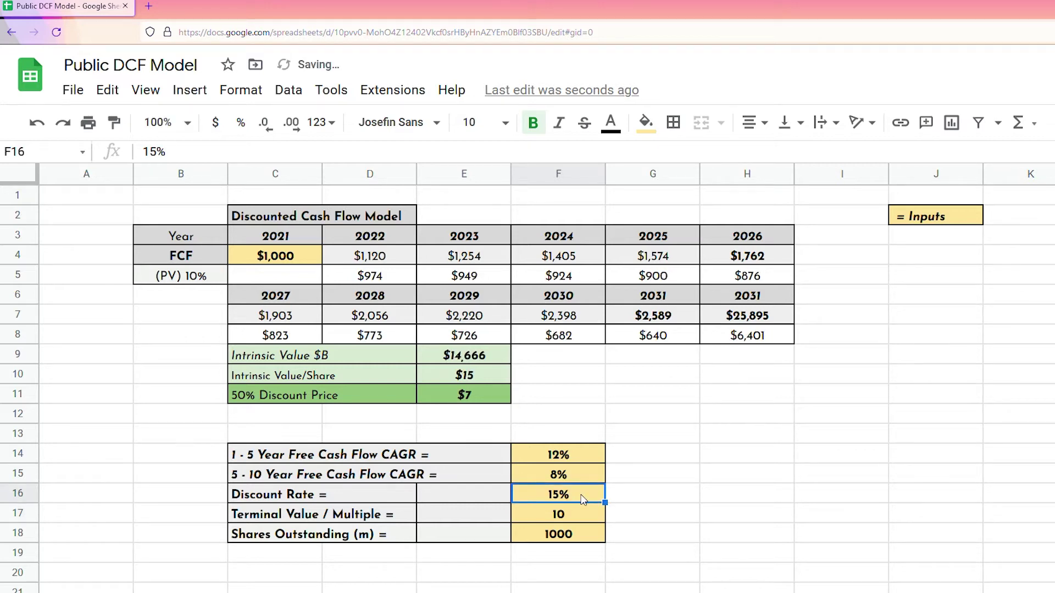
left_click(578, 519)
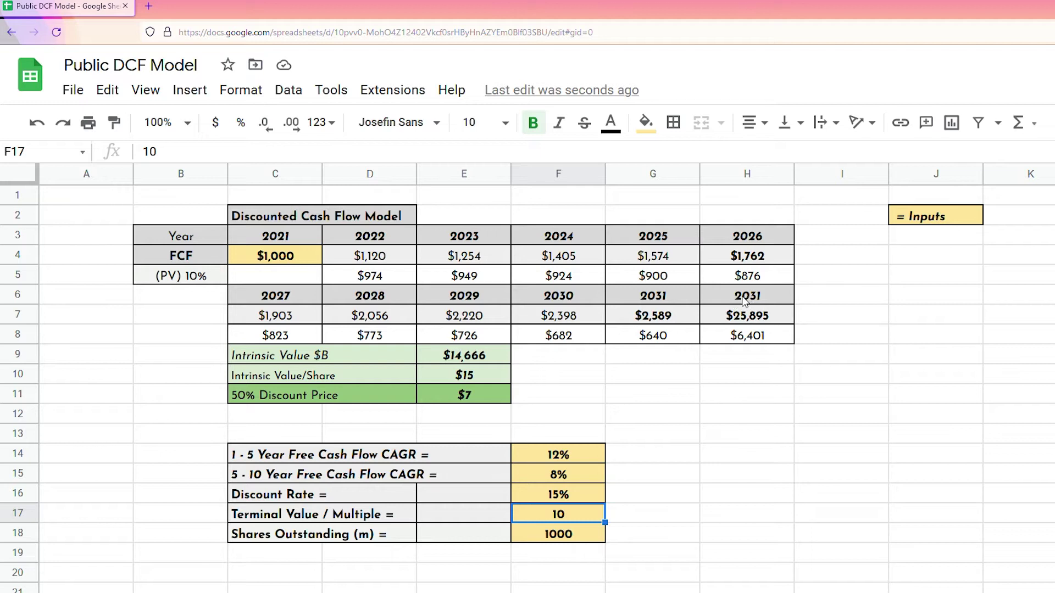
Inspect the 2031 terminal value and 2031 cash flow formulas.
left_click(736, 322)
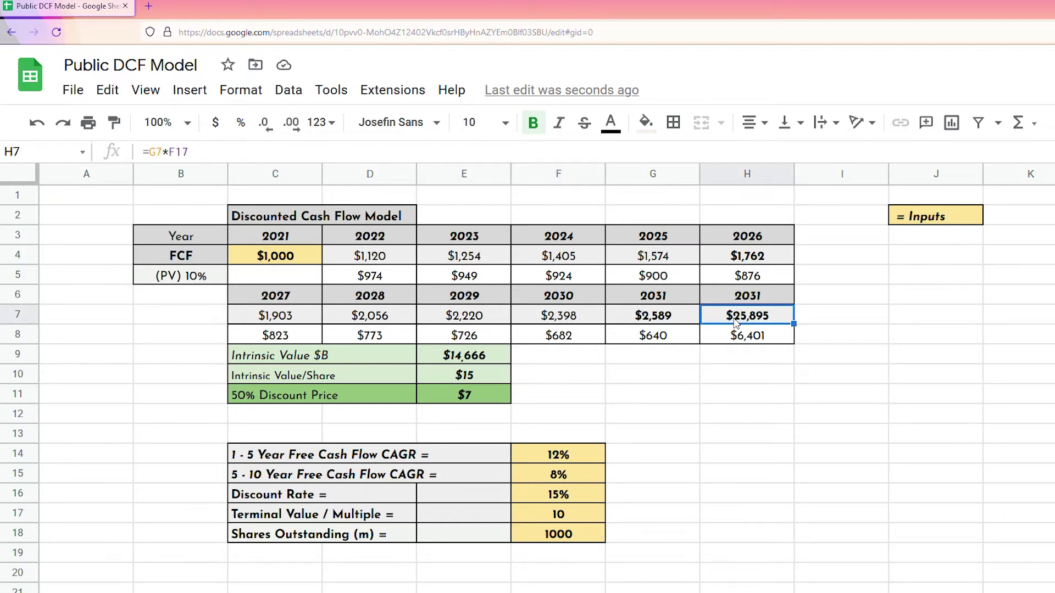
left_click(681, 322)
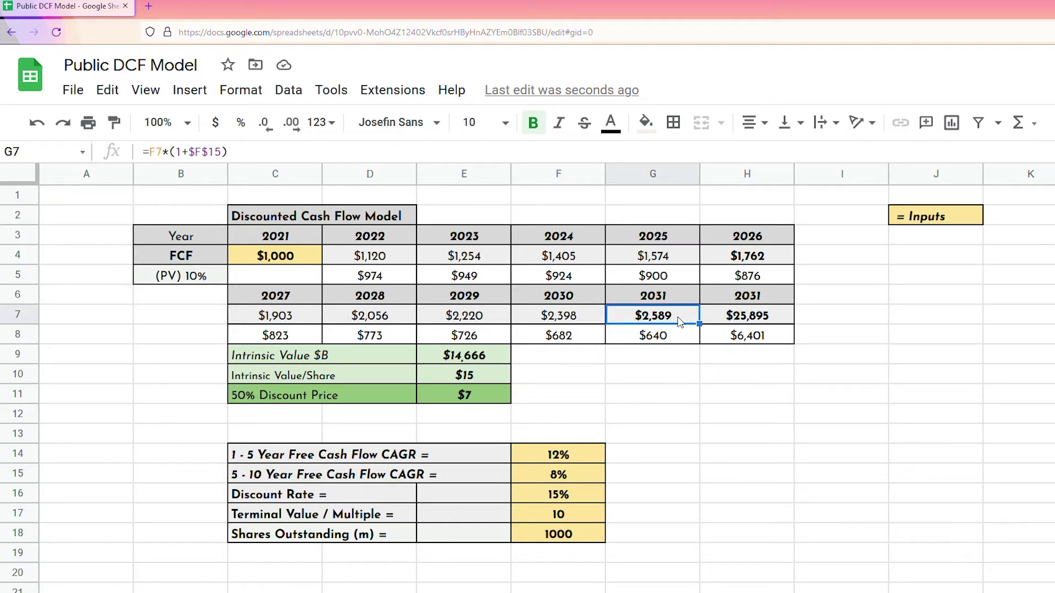
left_click(706, 323)
left_click(683, 319)
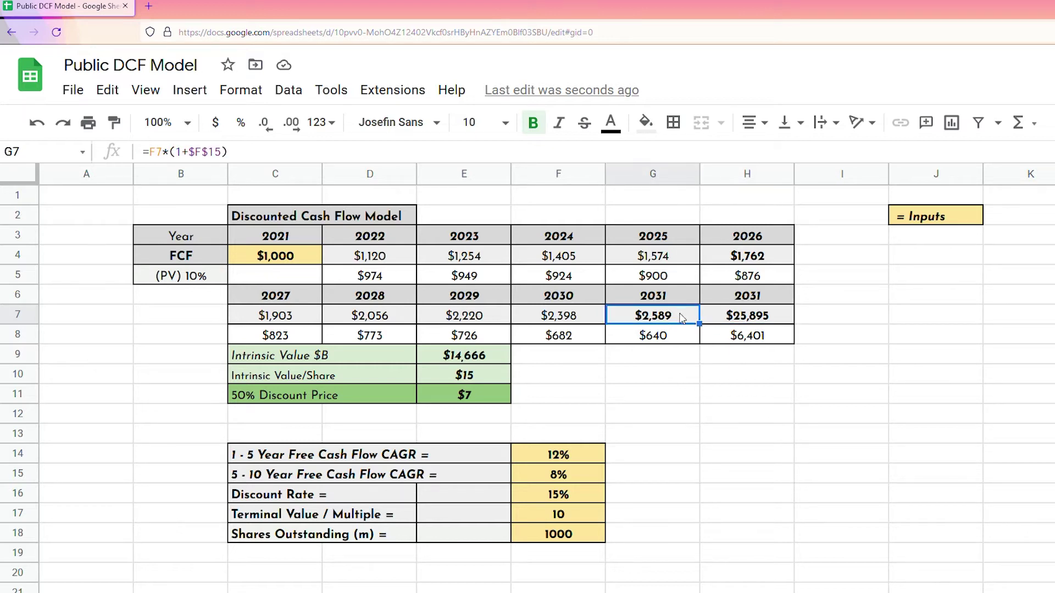
Try terminal value multiples of 15, then 20, and finally 30 in F17.
left_click(584, 515)
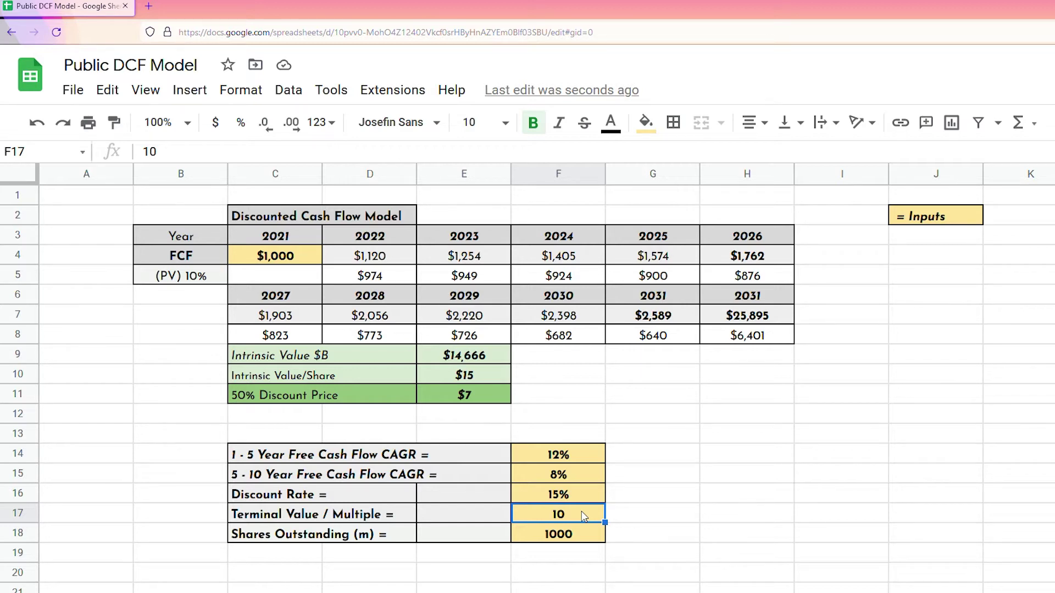
type("15")
key("Return")
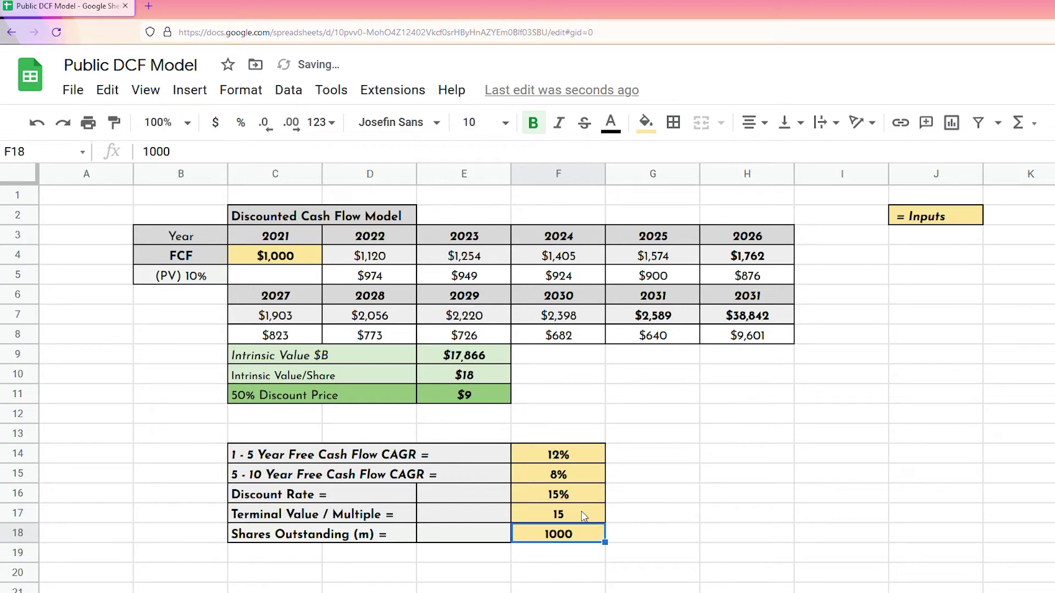
left_click(584, 515)
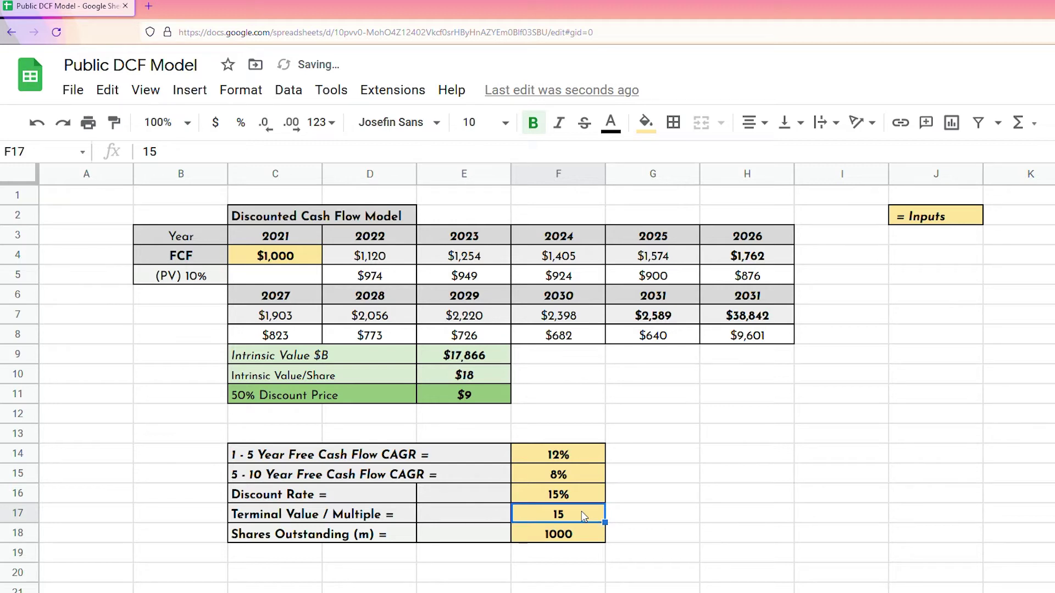
type("20")
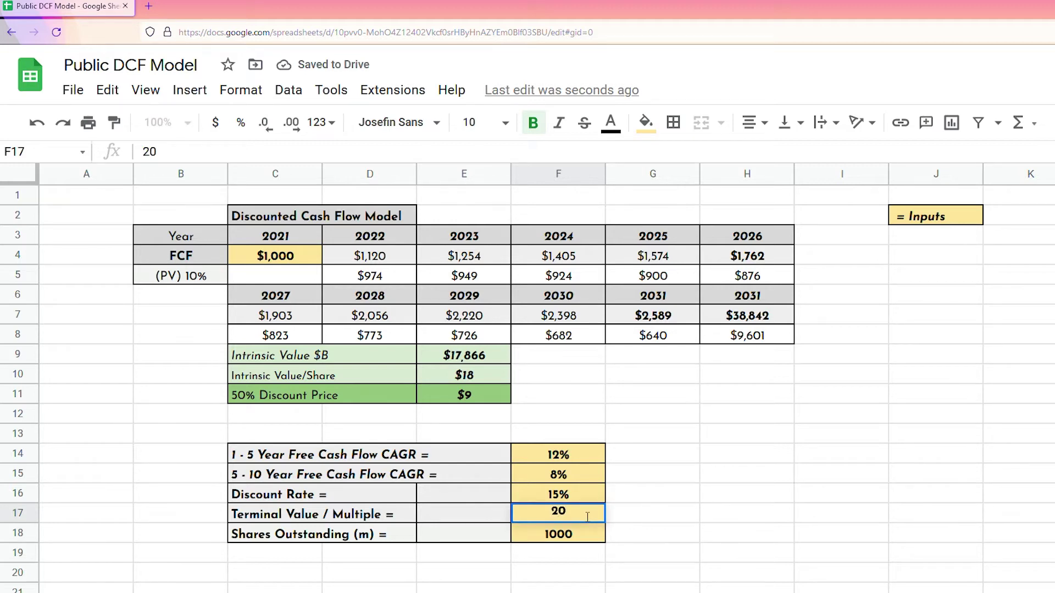
key("Return")
left_click(584, 516)
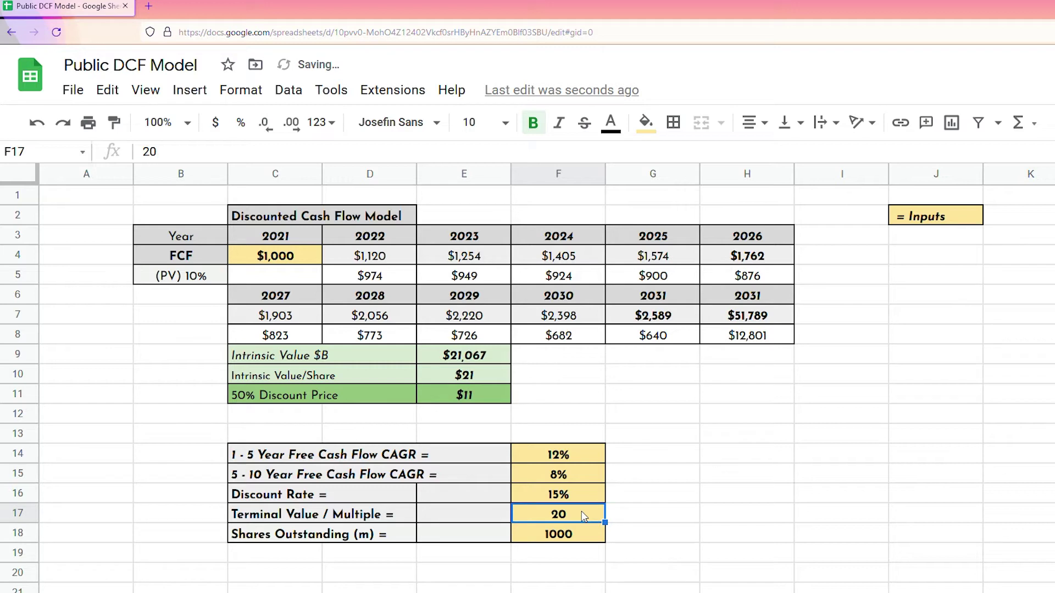
type("30")
key("Return")
left_click(584, 515)
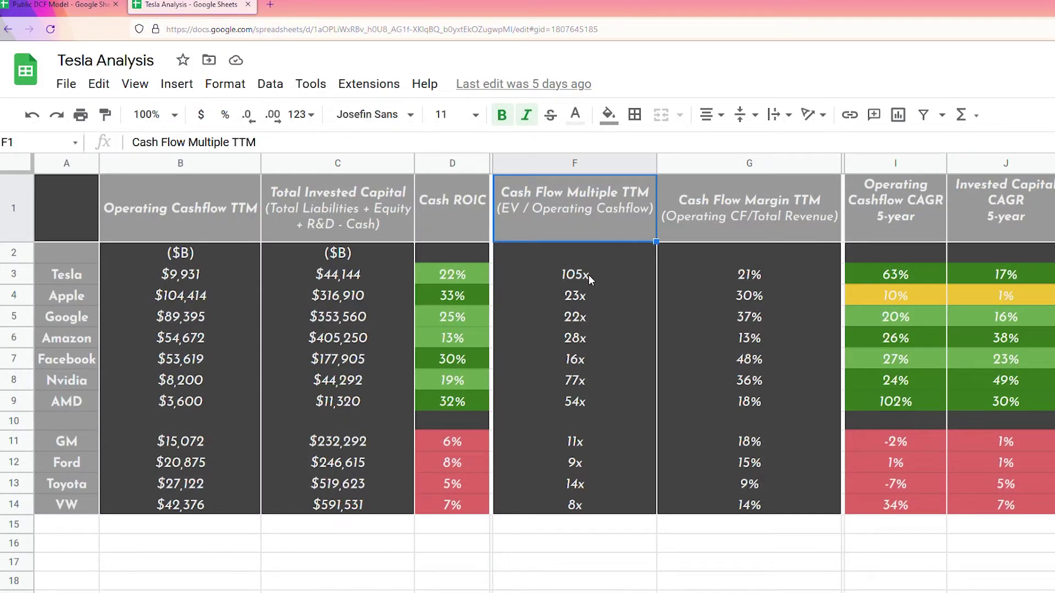
Compare Tesla's 105x and Ford's 9x cash flow multiples and 63% vs 1% operating cashflow growth.
left_click(589, 277)
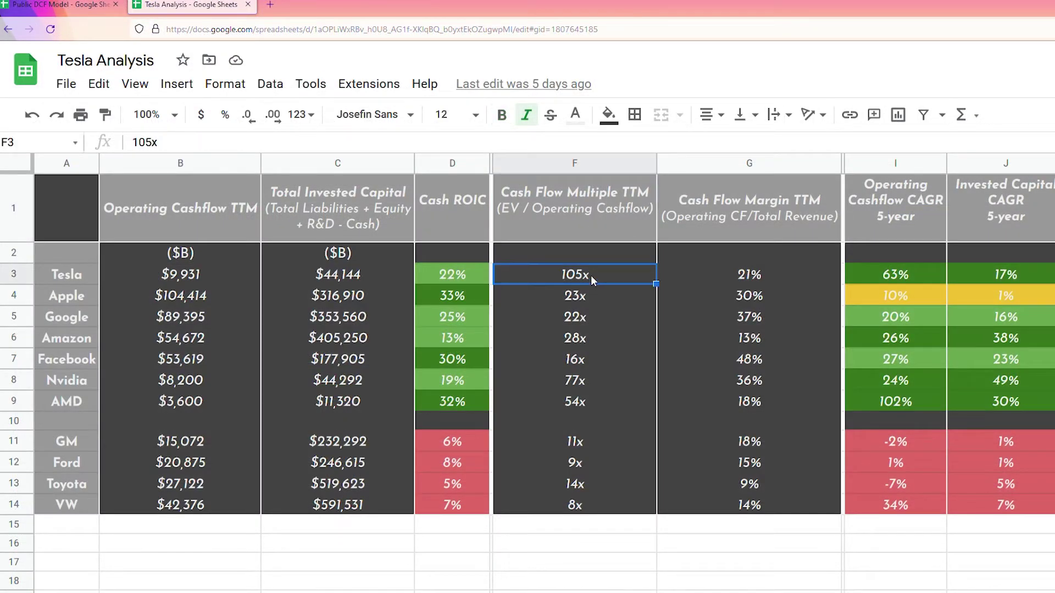
left_click(601, 466)
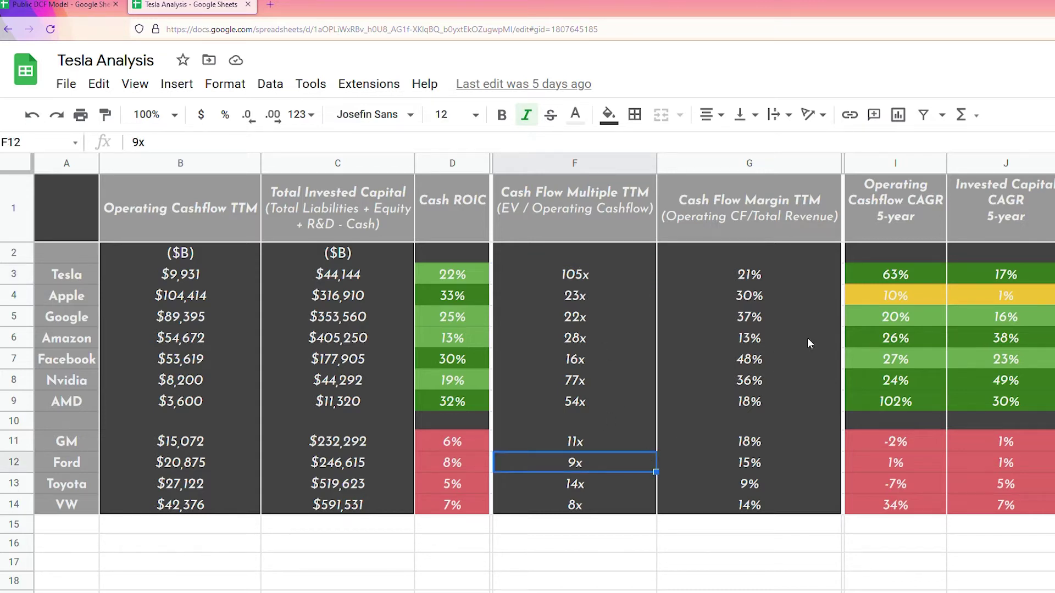
left_click(900, 274)
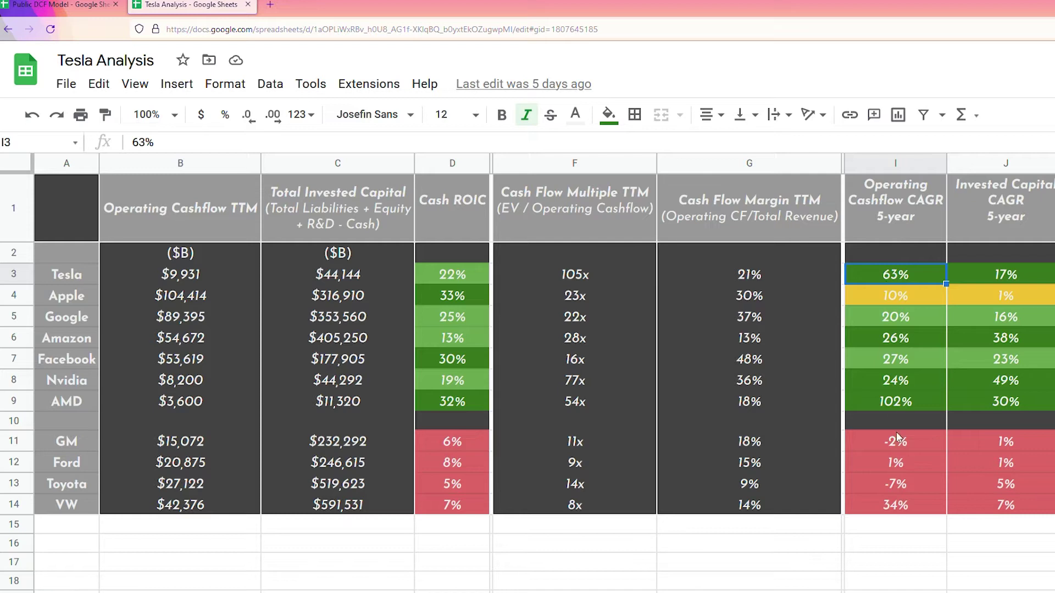
left_click(906, 462)
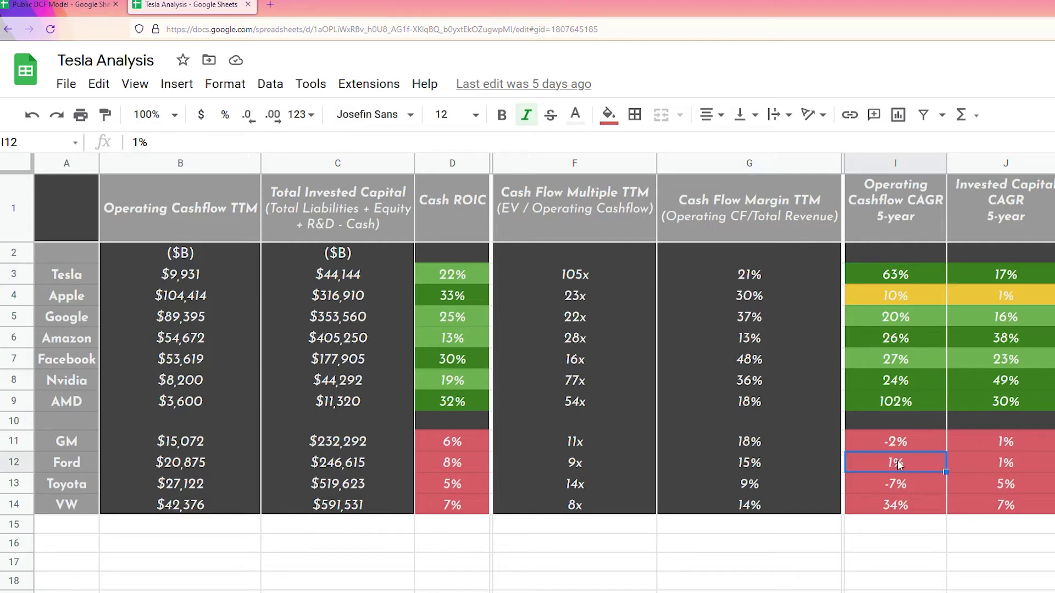
left_click(876, 228)
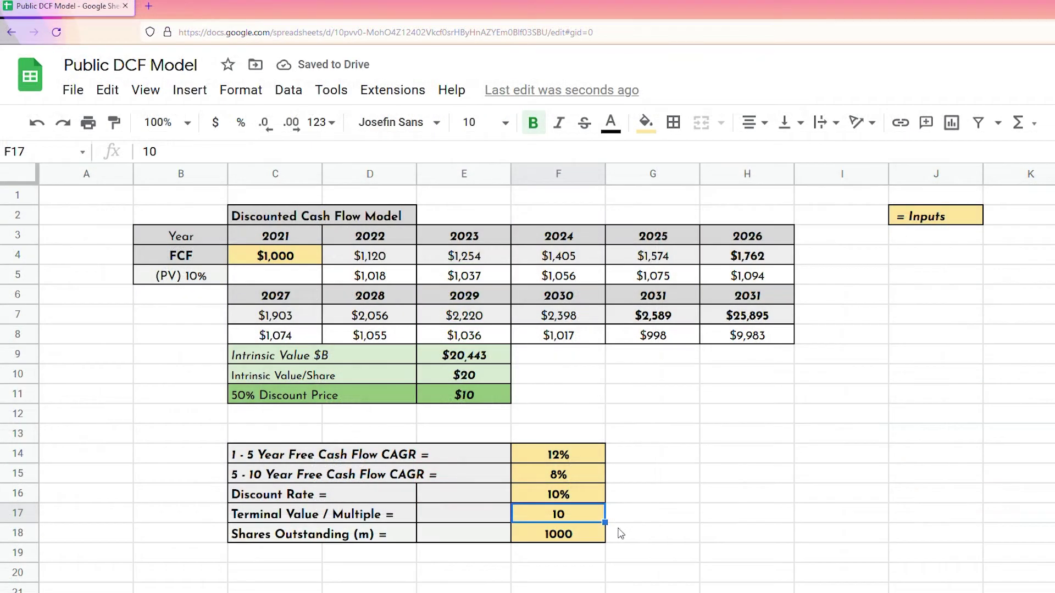
Compare the shares outstanding input F18 with the intrinsic value total formula.
left_click(596, 541)
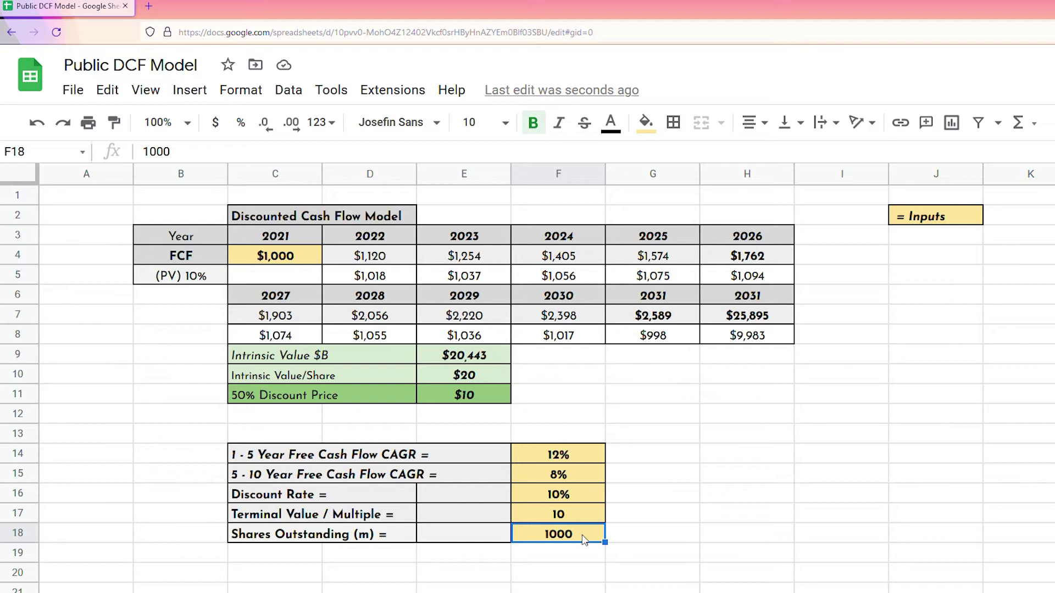
left_click(467, 357)
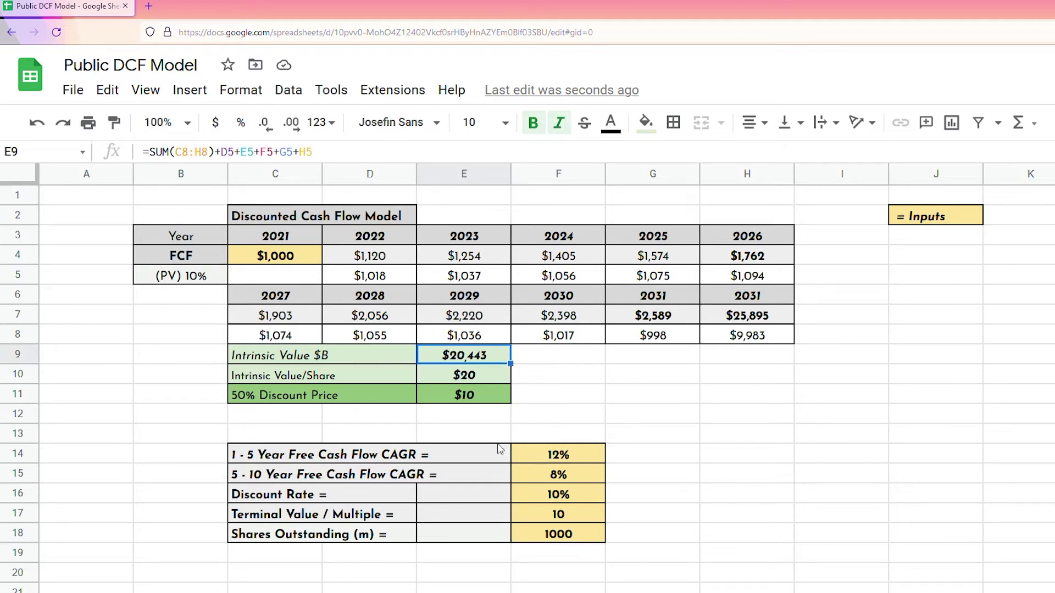
left_click(580, 541)
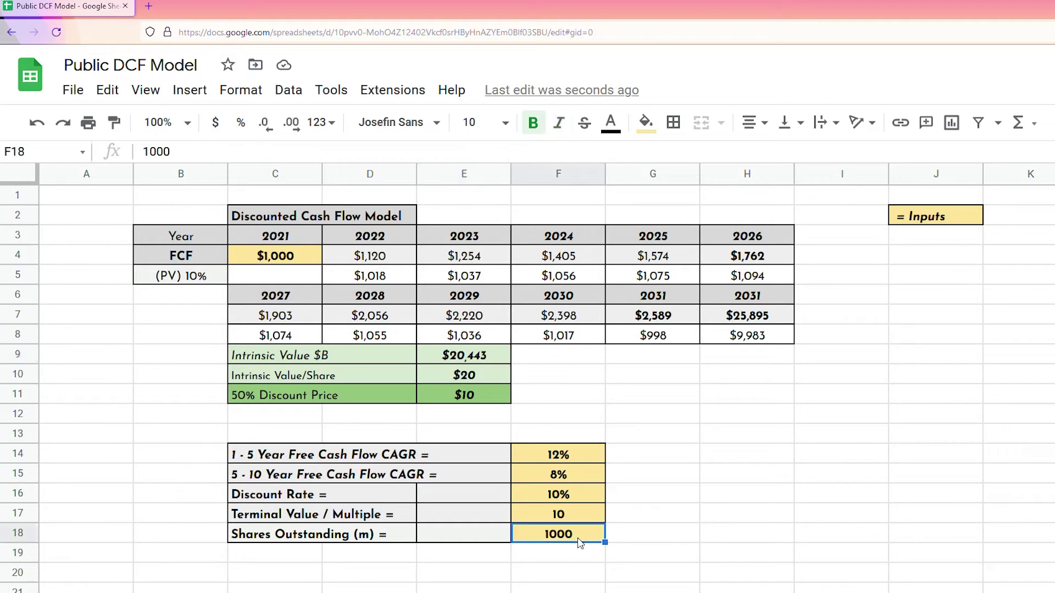
left_click(464, 360)
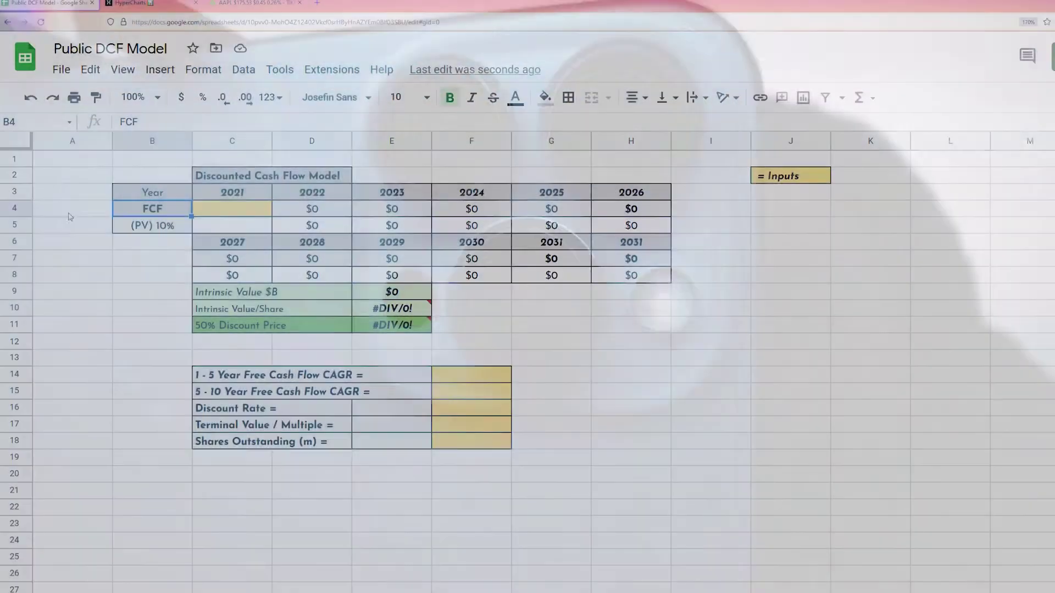
Select B4, then switch to the HyperCharts company list.
left_click(82, 209)
key("Right")
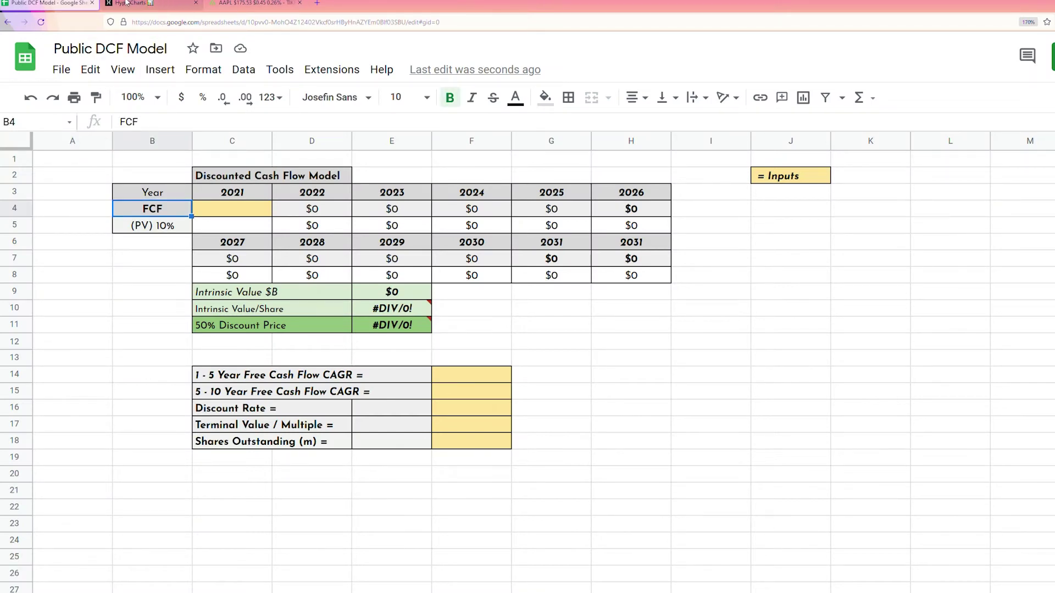
left_click(157, 3)
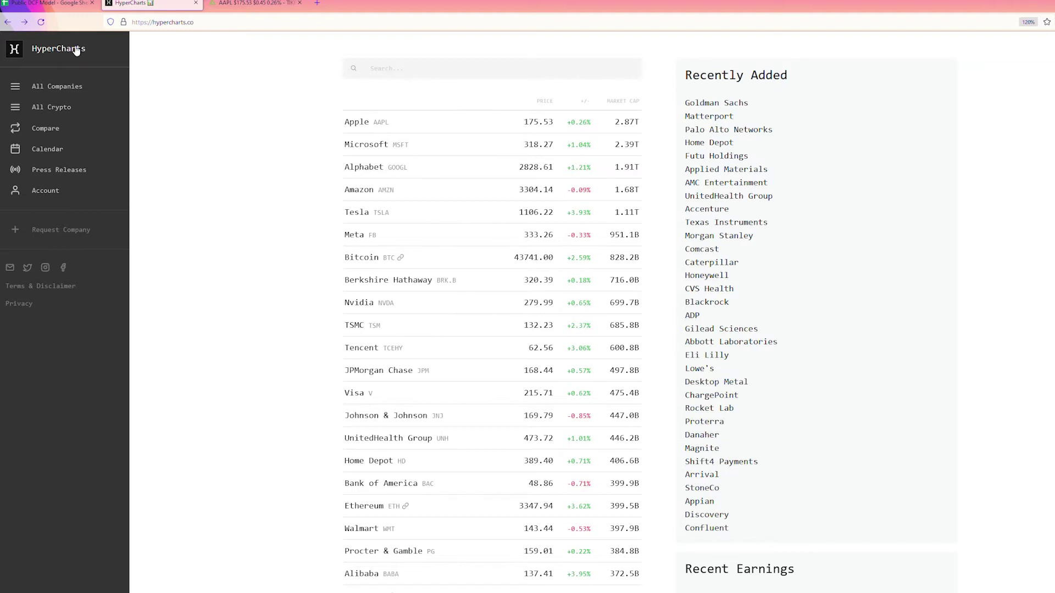
Glance at Apple's TIKR overview, then select the 2021 FCF cell C4.
left_click(245, 5)
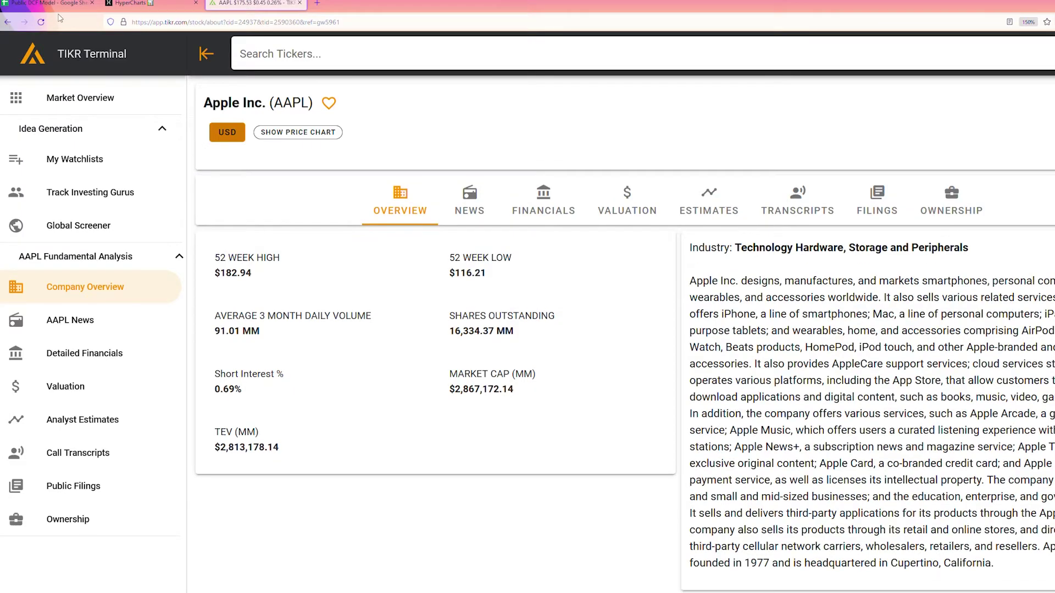
left_click(58, 6)
left_click(232, 212)
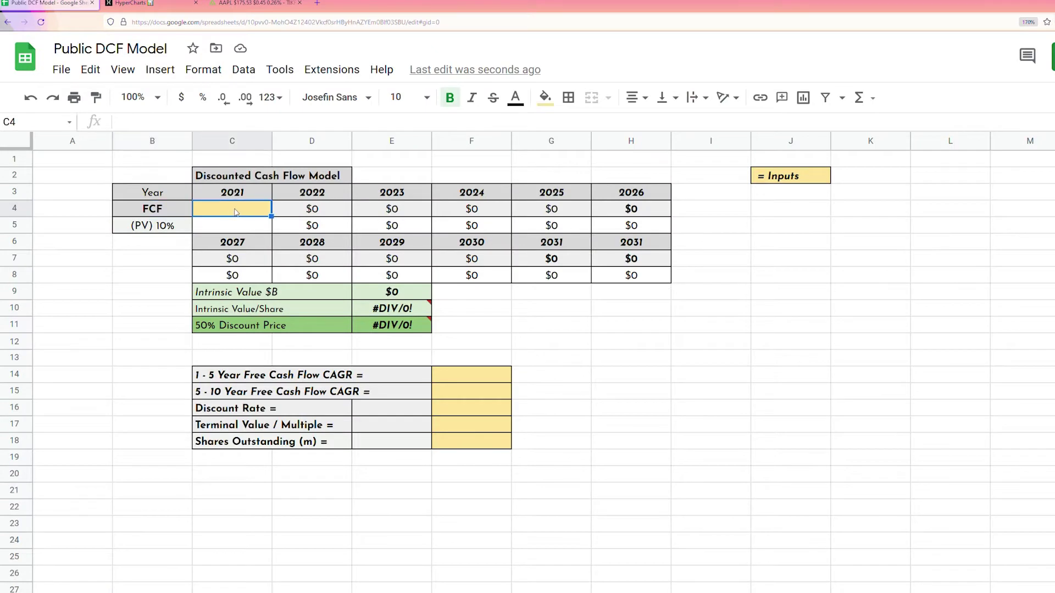
Show Apple's annual Cash Flow chart with only Free Cash Flow bars (FY21 $92.953B).
left_click(145, 4)
left_click(352, 124)
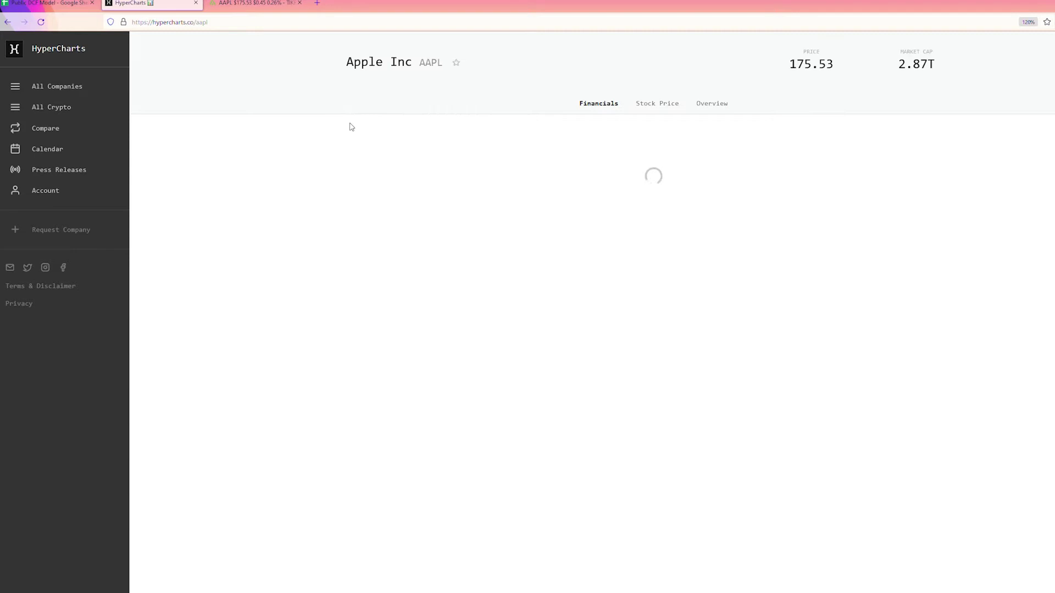
left_click(610, 225)
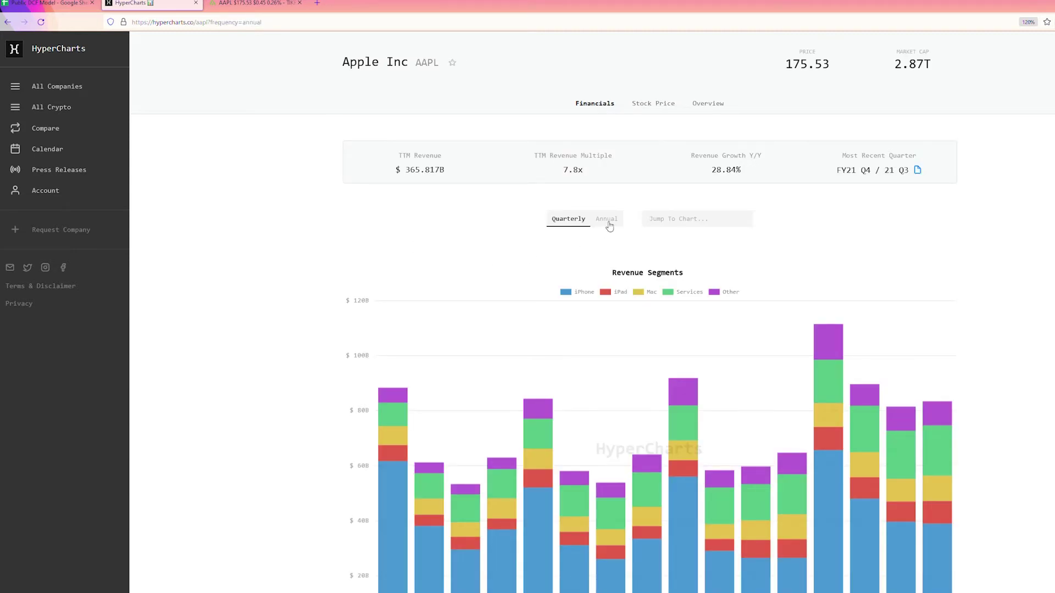
scroll(1043, 424, "down", 5)
scroll(1043, 425, "down", 20)
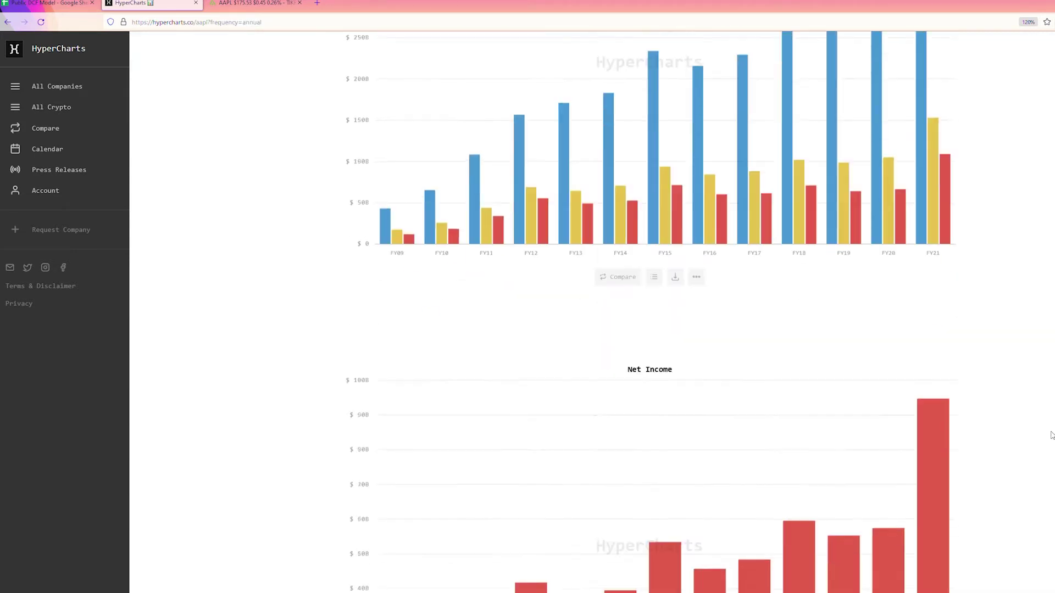
scroll(1043, 436, "down", 15)
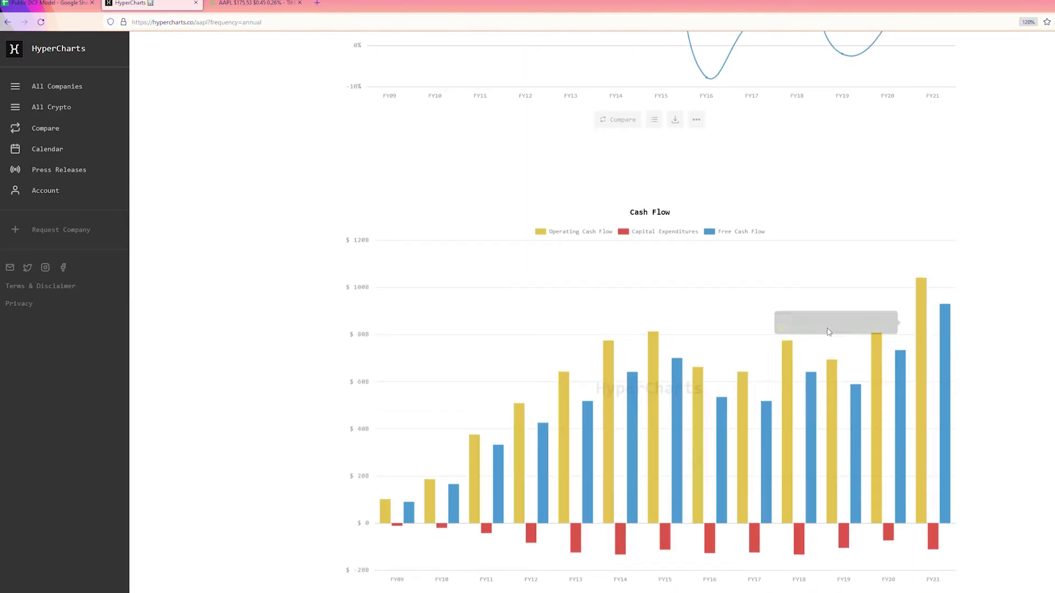
left_click(656, 235)
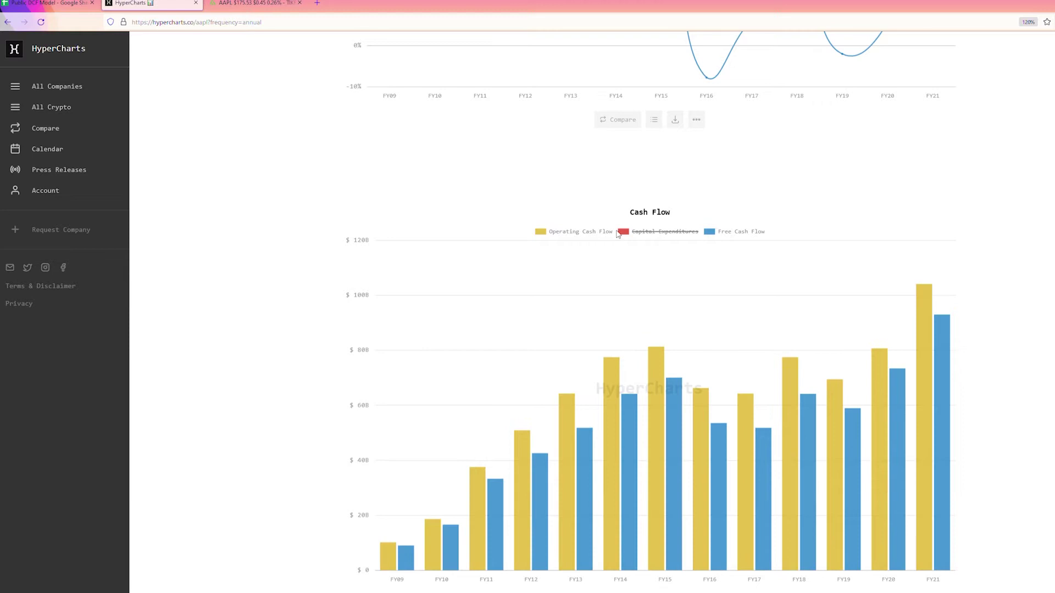
left_click(591, 234)
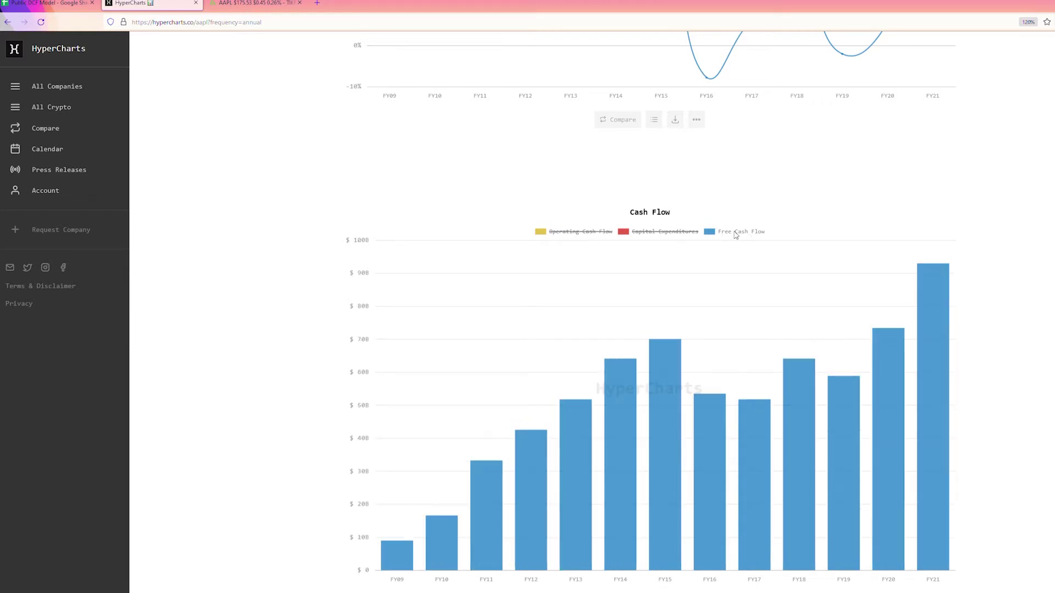
Enter Apple's 2021 free cash flow of 93000 in C4 and review the CAGR labels.
mouse_move(932, 342)
left_click(49, 4)
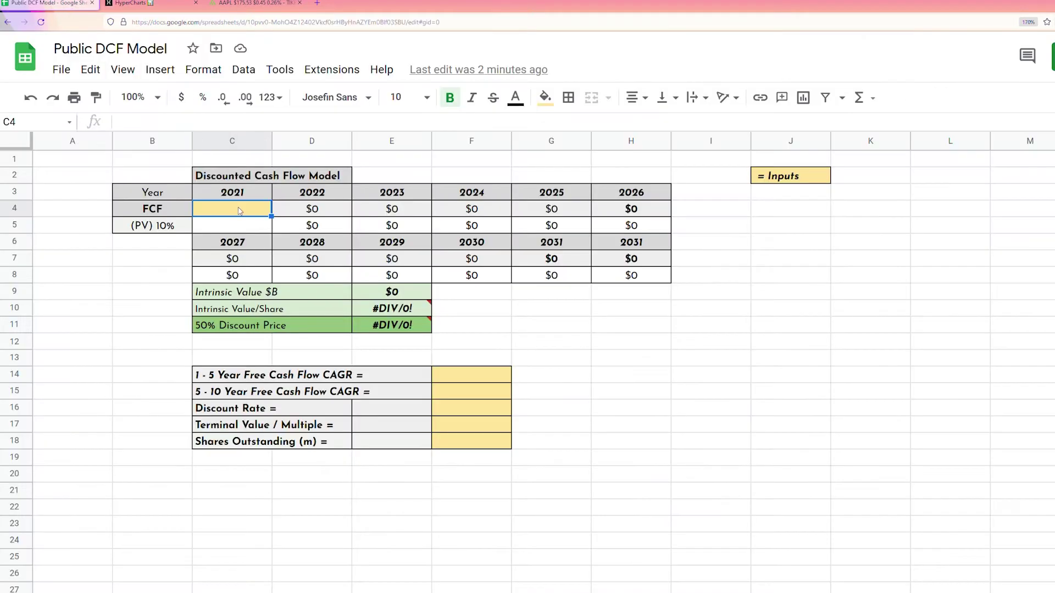
type("93000")
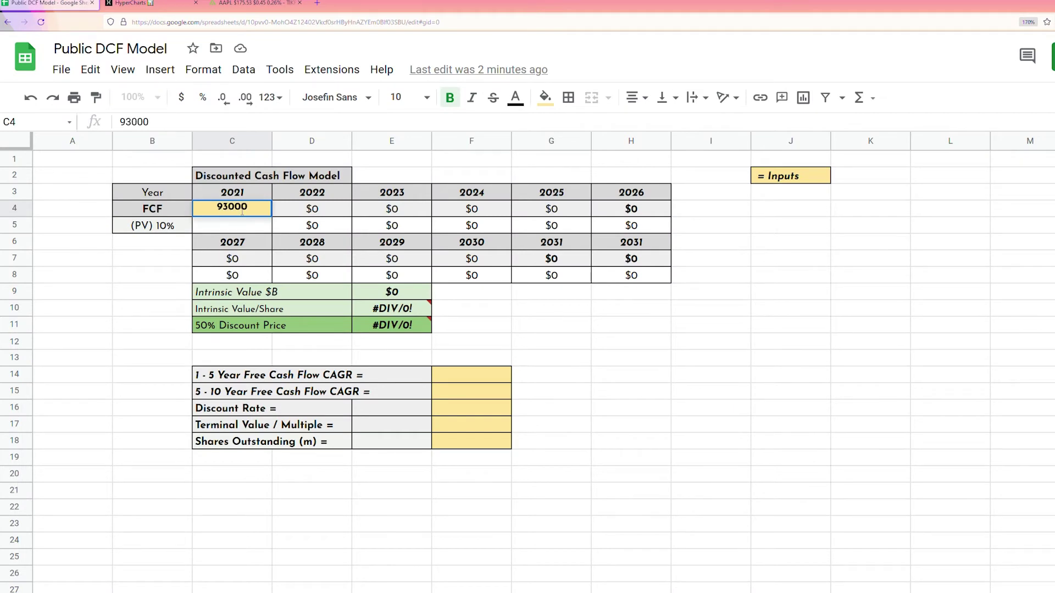
left_click(464, 375)
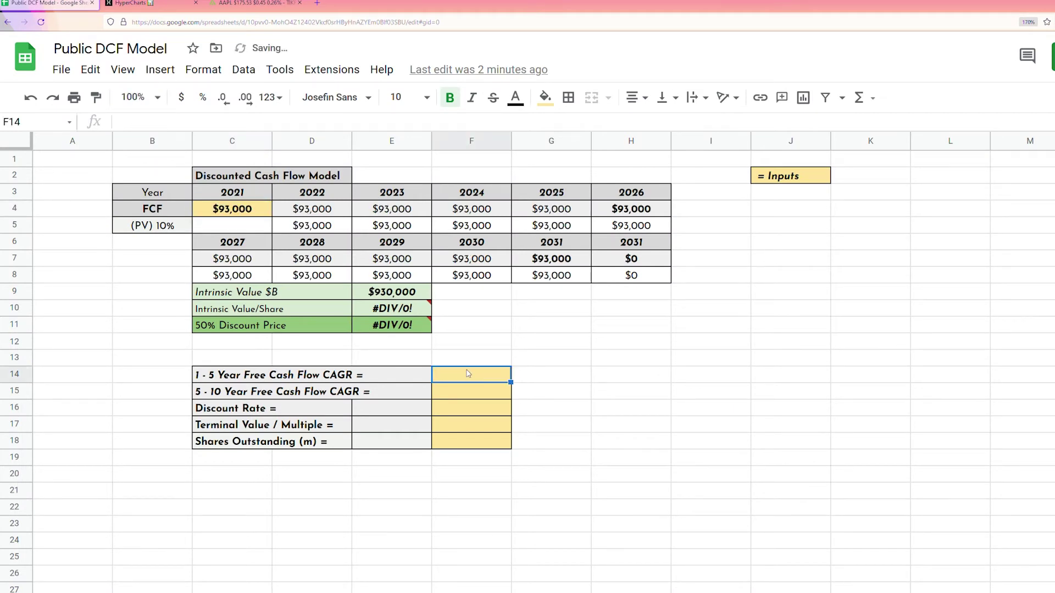
left_click(473, 396)
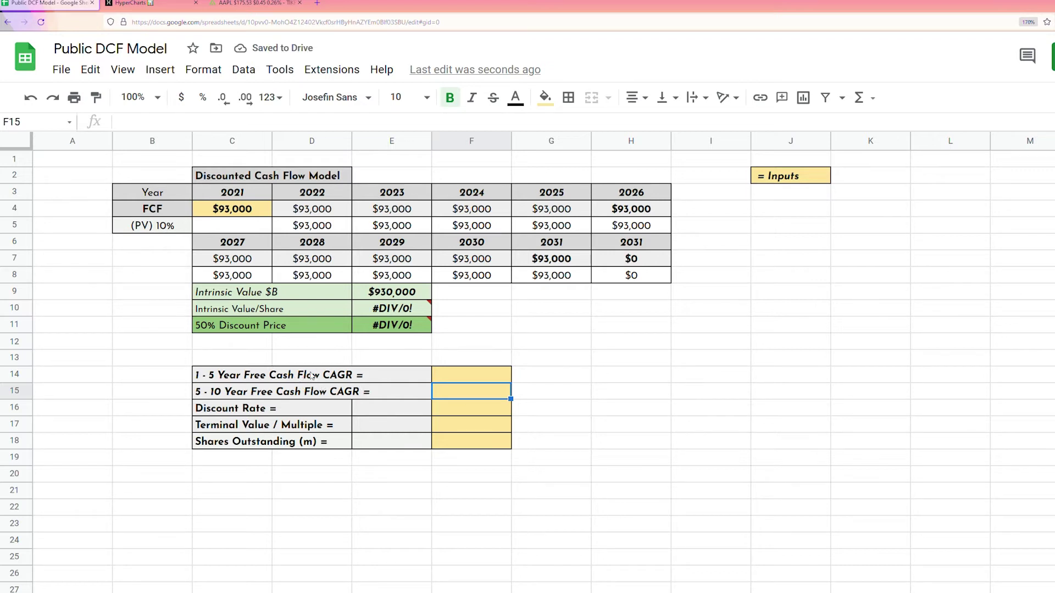
left_click(224, 378)
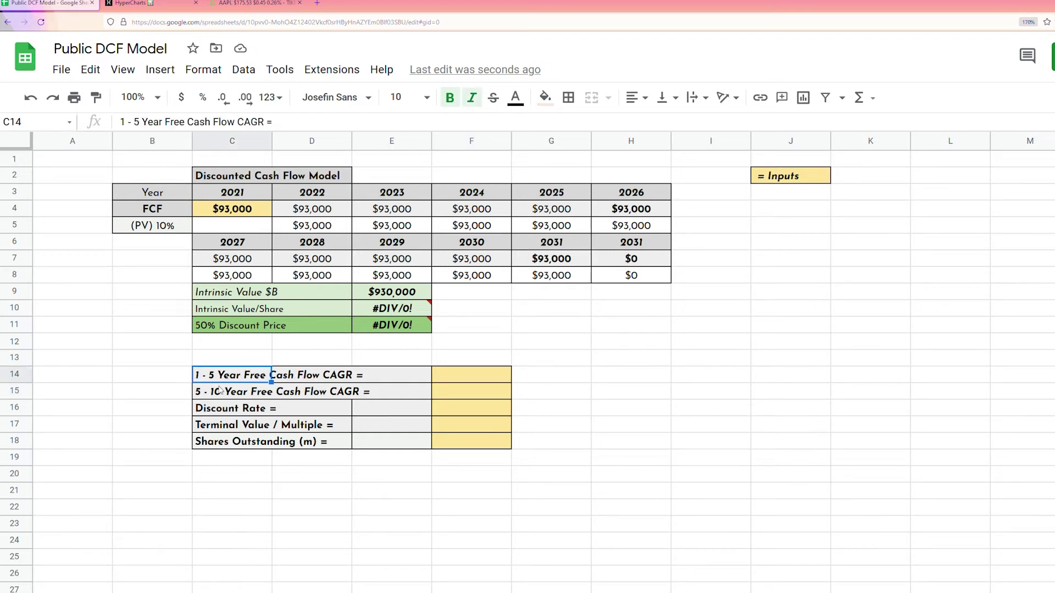
left_click(223, 394)
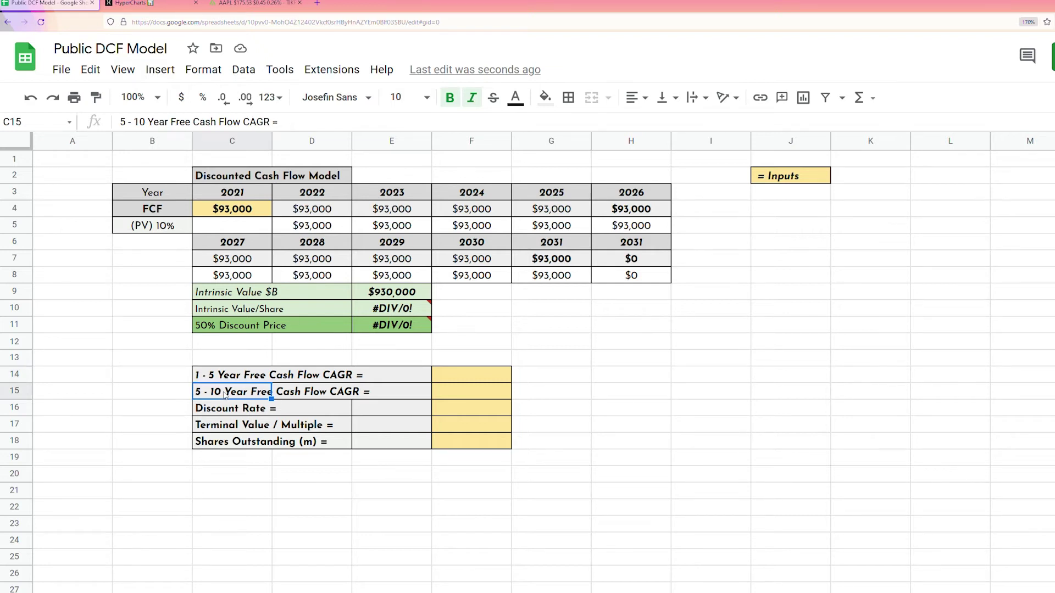
left_click(481, 376)
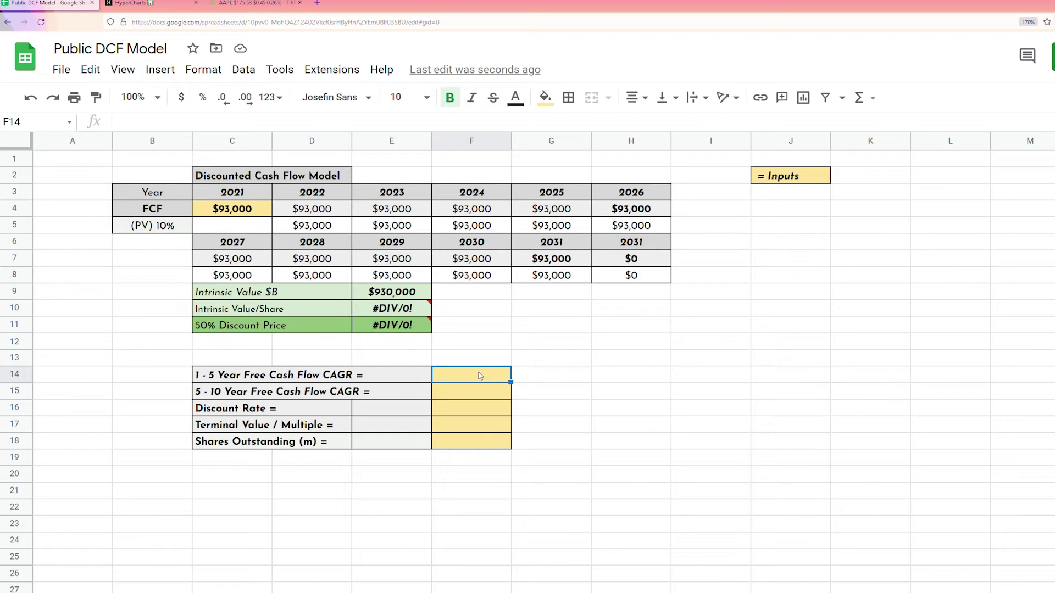
Enter 10% and 8% growth, a 10% discount rate and a terminal multiple of 15.
type("10%")
key("Return")
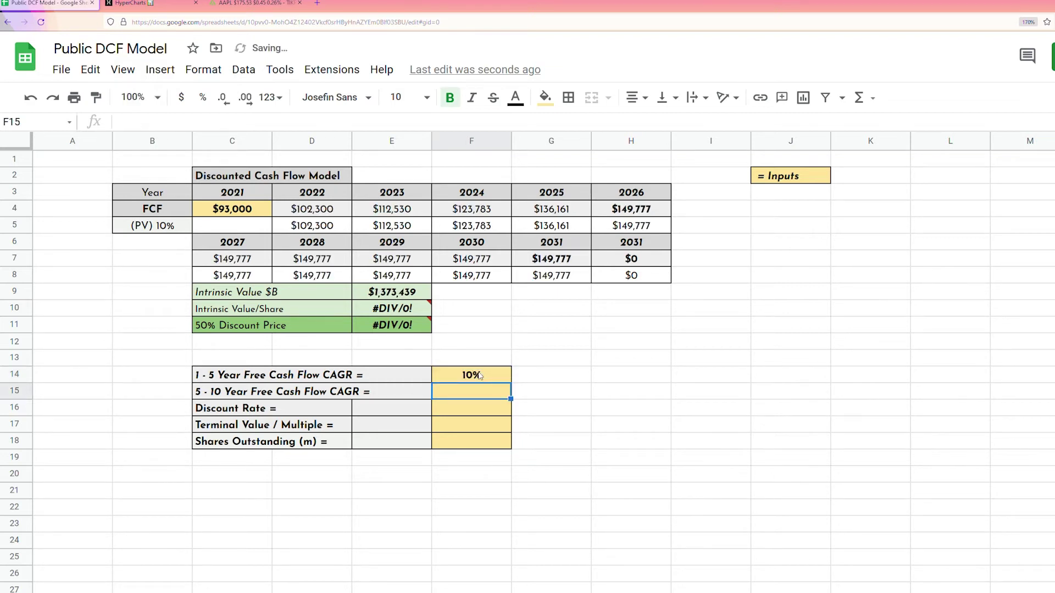
type("8%")
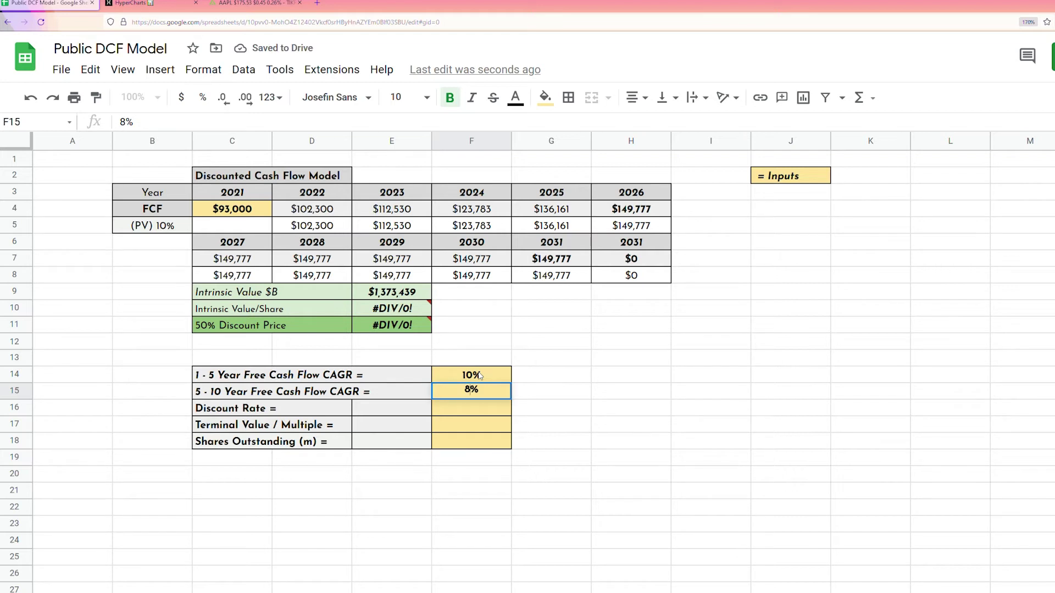
key("Return")
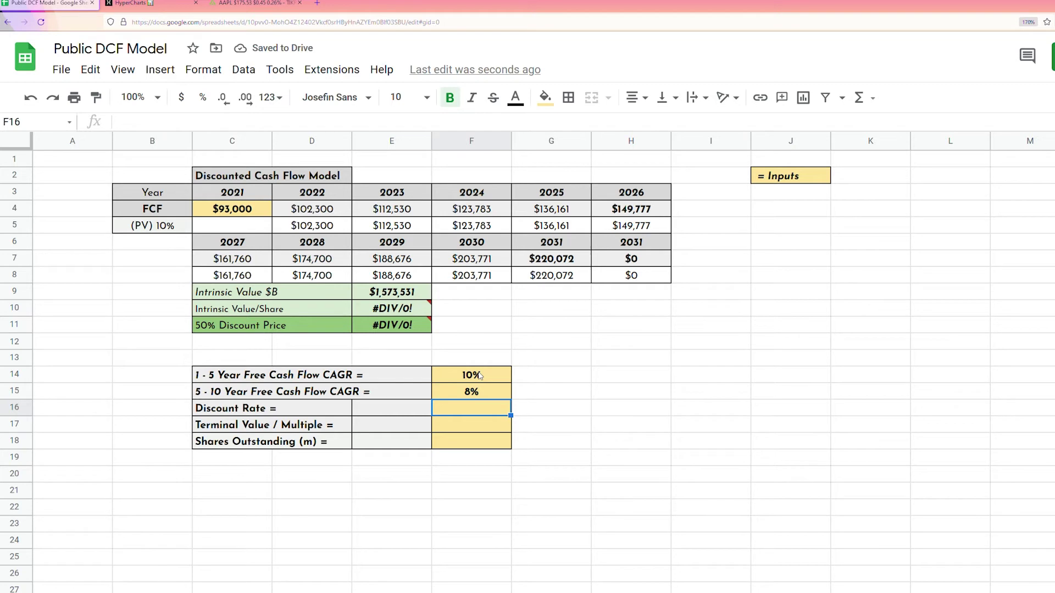
type("10%")
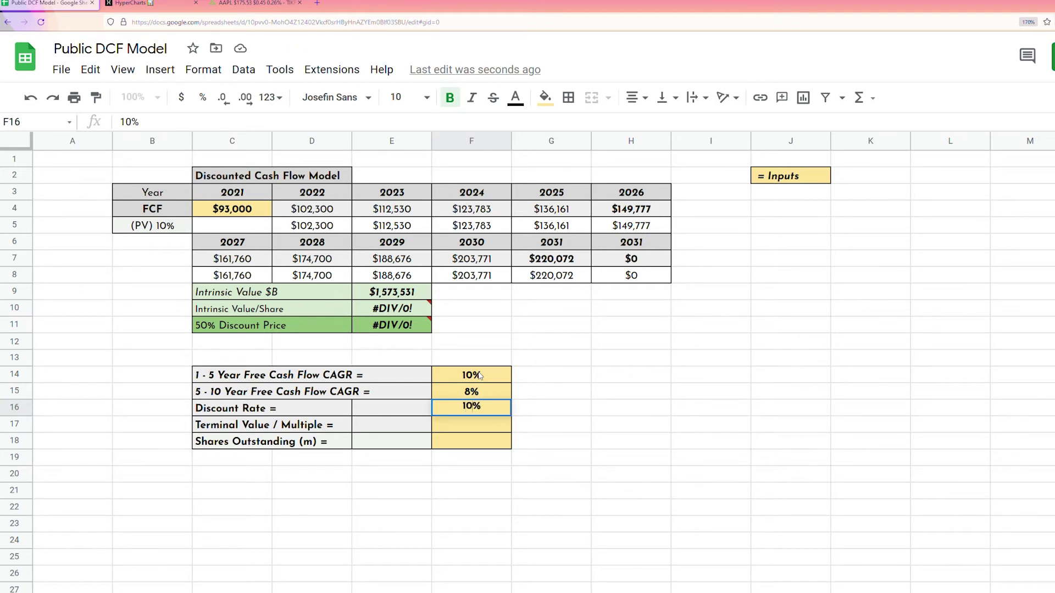
key("Return")
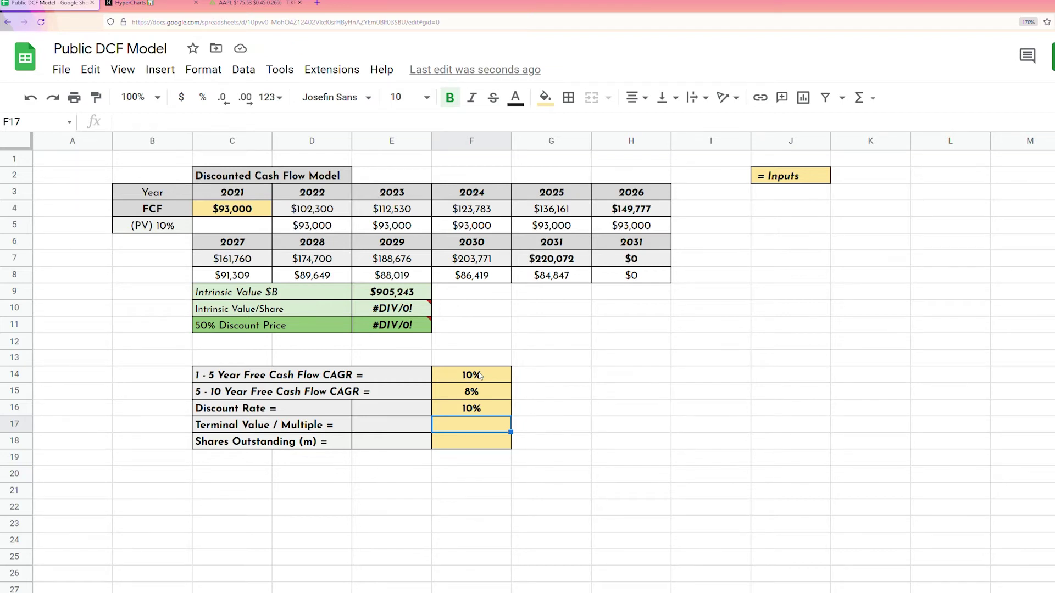
type("15")
key("Return")
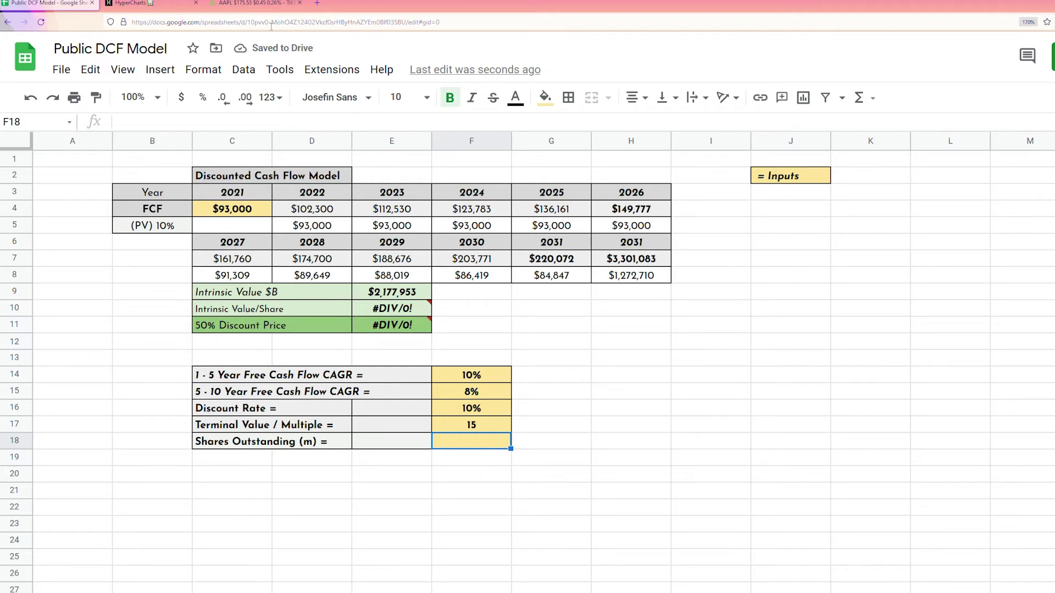
Look up Apple's shares outstanding on TIKR, then return to the DCF spreadsheet.
left_click(257, 3)
left_click_drag(529, 335, 448, 333)
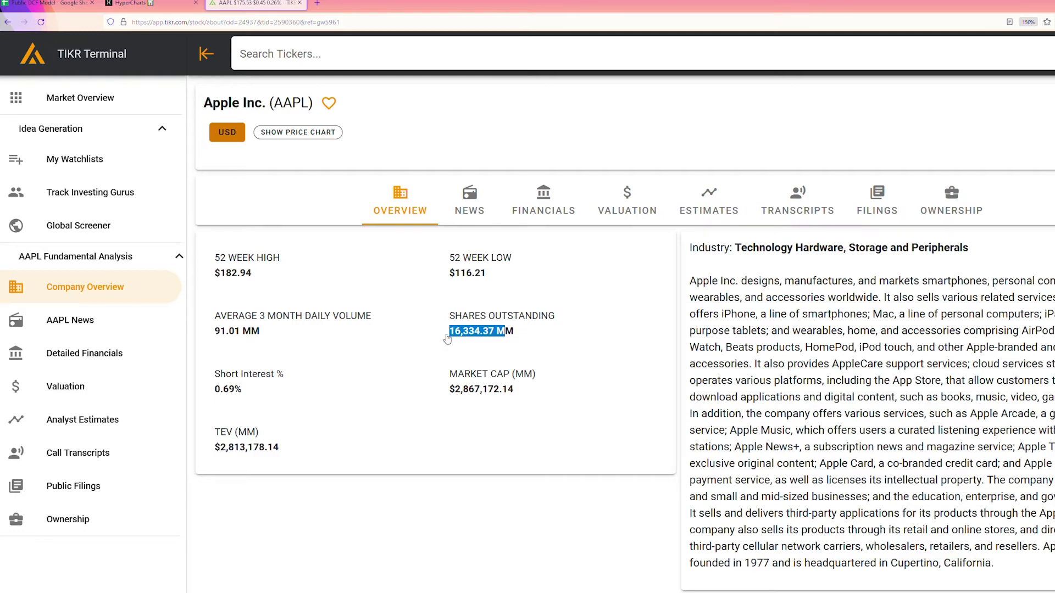
left_click(49, 3)
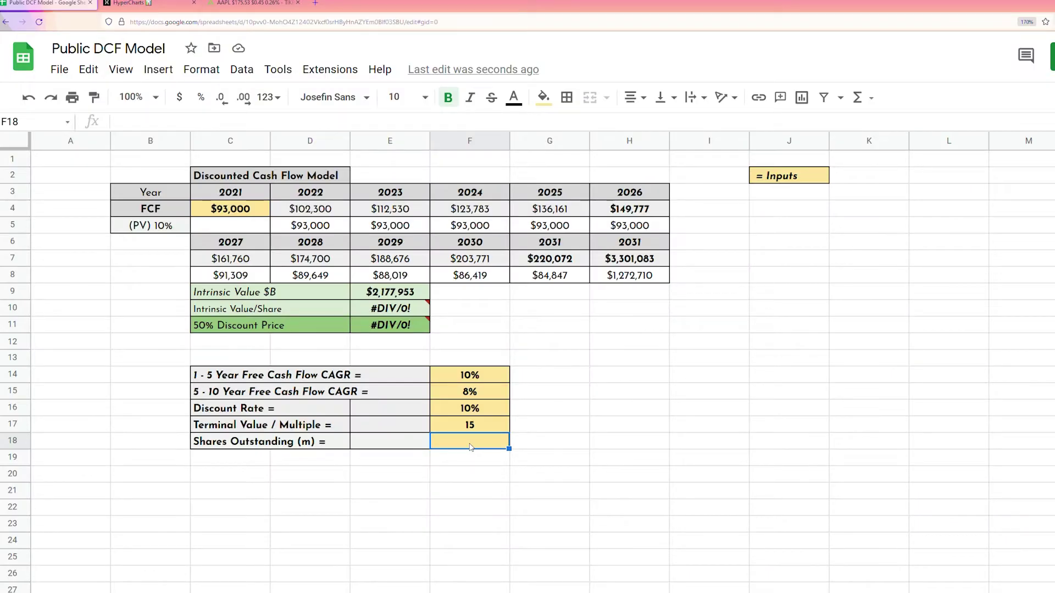
Enter 16330 million shares outstanding in F18 and check the E9 and E10 value formulas.
type("16330")
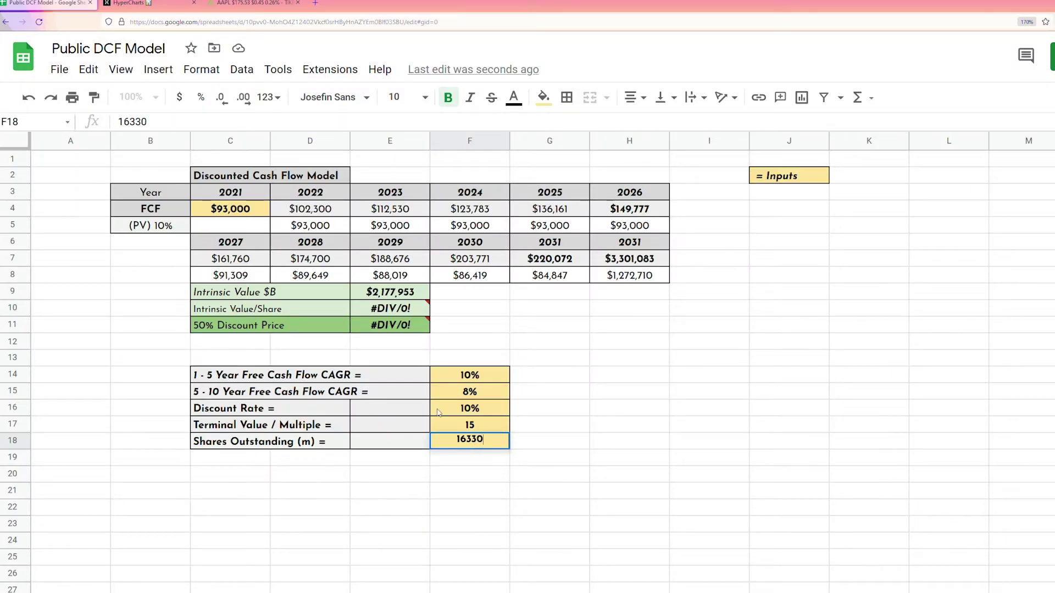
left_click(410, 345)
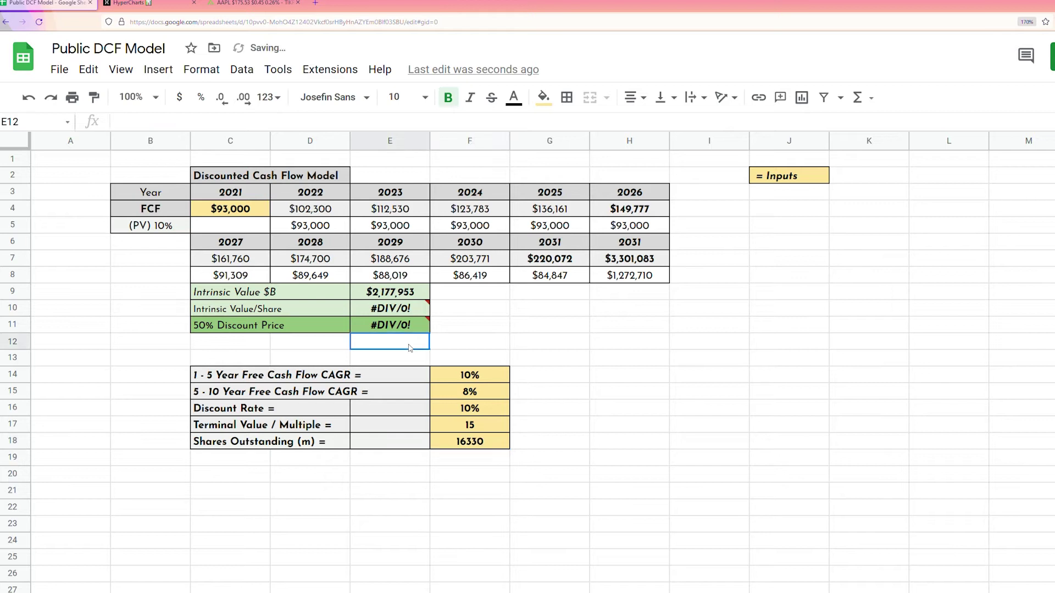
left_click(419, 295)
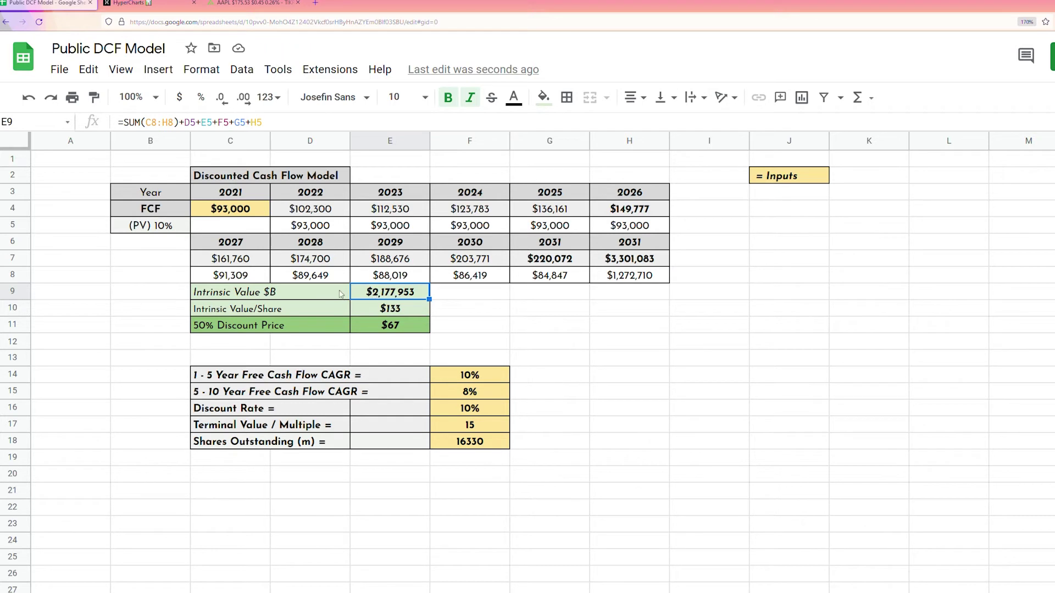
left_click(409, 312)
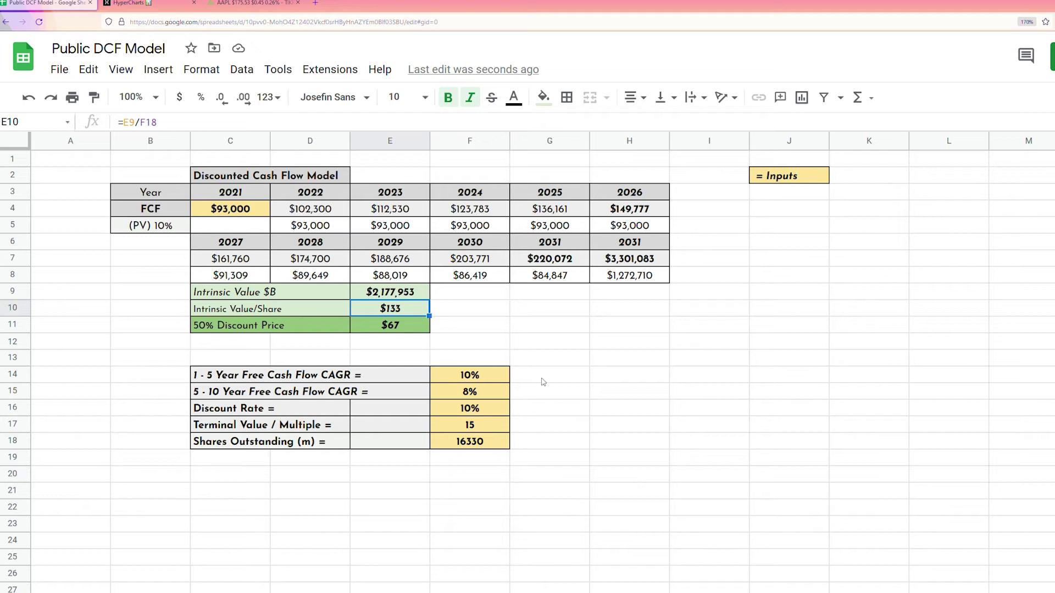
Clear the input cells C4 and F14:F18 so cash flows drop to $0.
left_click(506, 380)
left_click(496, 395)
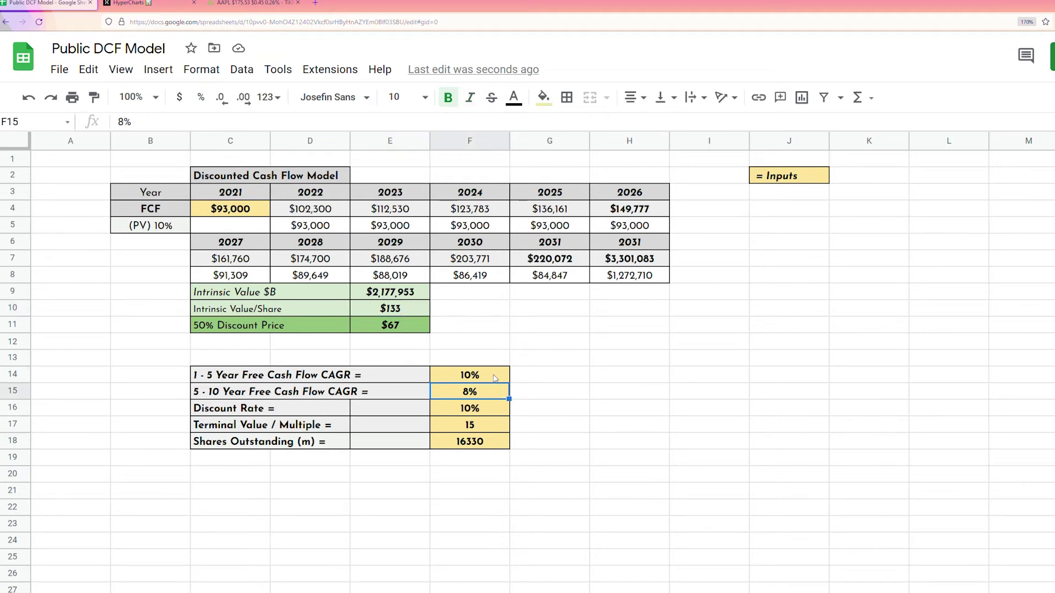
left_click(496, 378)
left_click(492, 392)
left_click(536, 361)
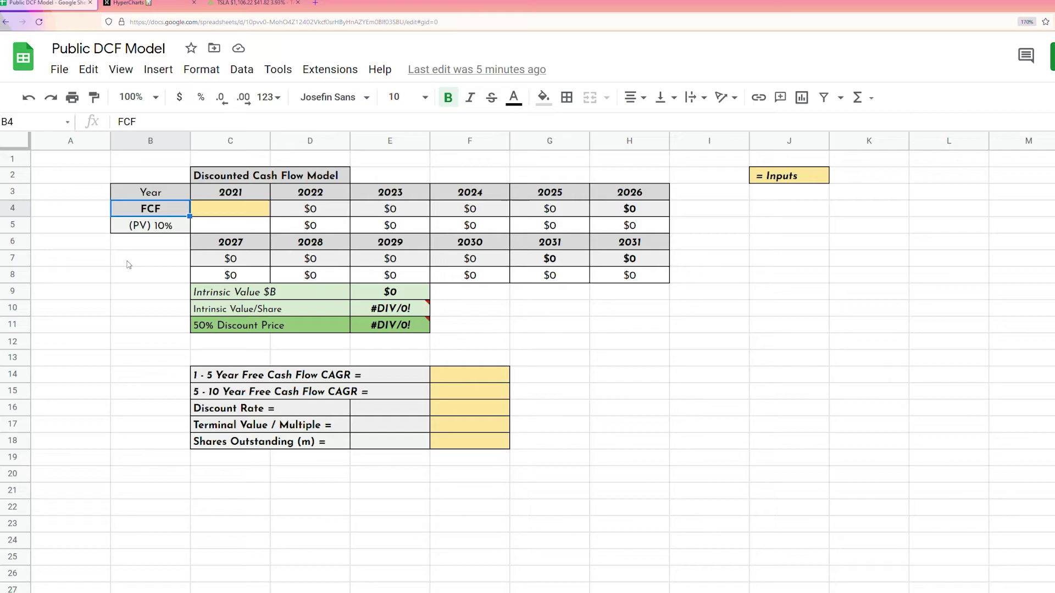
Select the 2021 FCF cell C4, then switch to HyperCharts' Tesla Inc page.
left_click(214, 211)
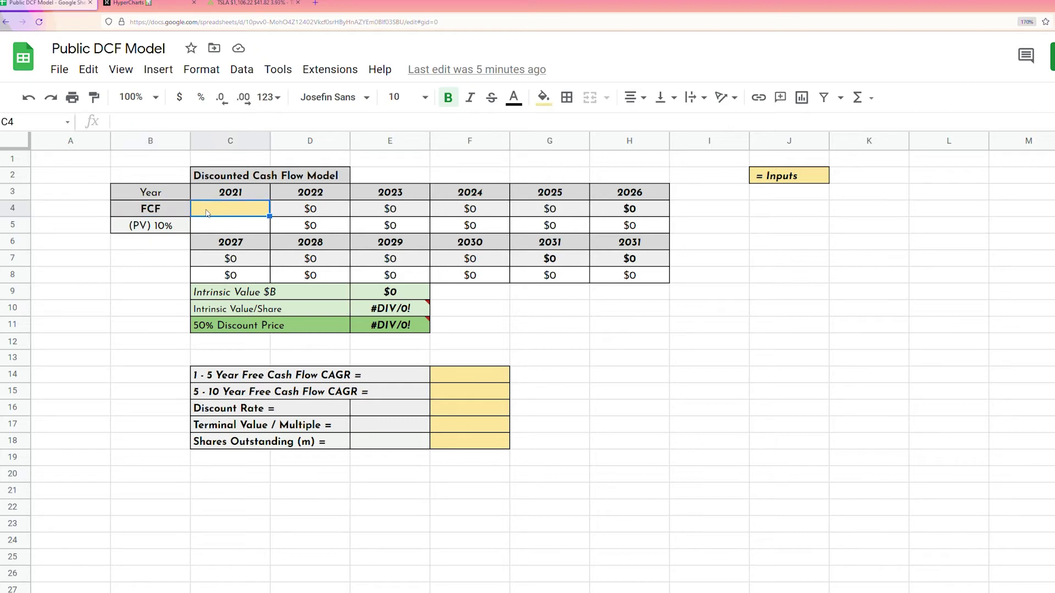
left_click(144, 4)
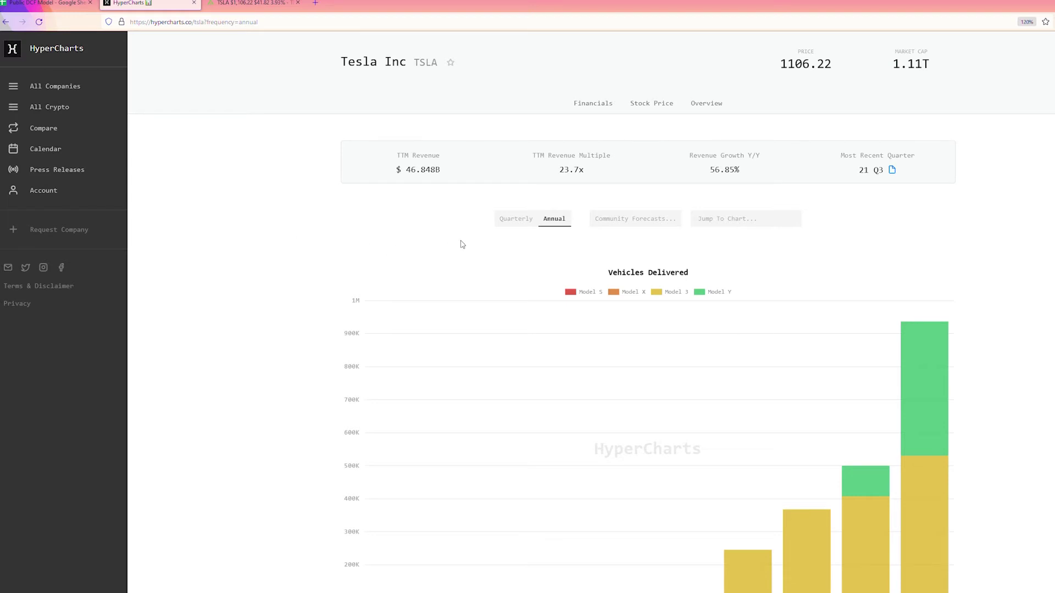
Show Tesla's quarterly Cash Flow chart with only Free Cash Flow bars (21 Q3: $1.328B).
left_click(524, 222)
scroll(1039, 426, "down", 15)
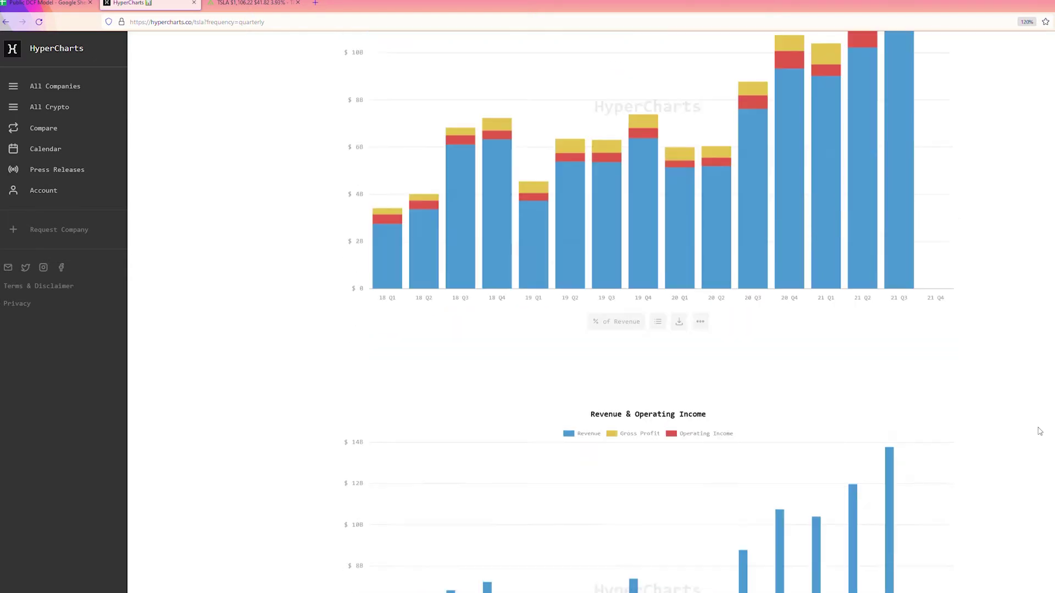
scroll(1040, 431, "down", 20)
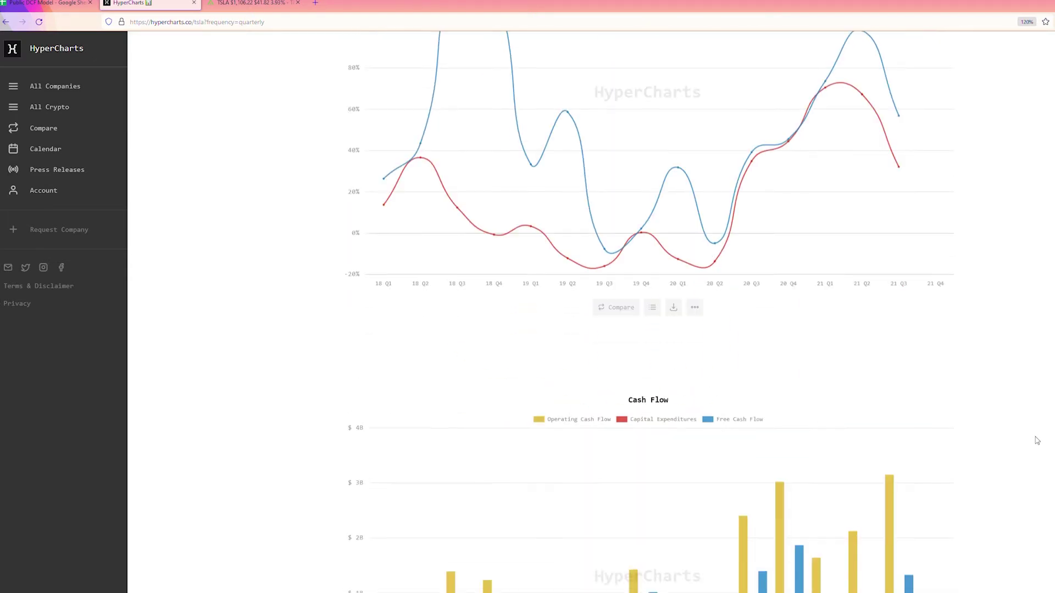
scroll(1036, 439, "down", 5)
scroll(1028, 430, "up", 2)
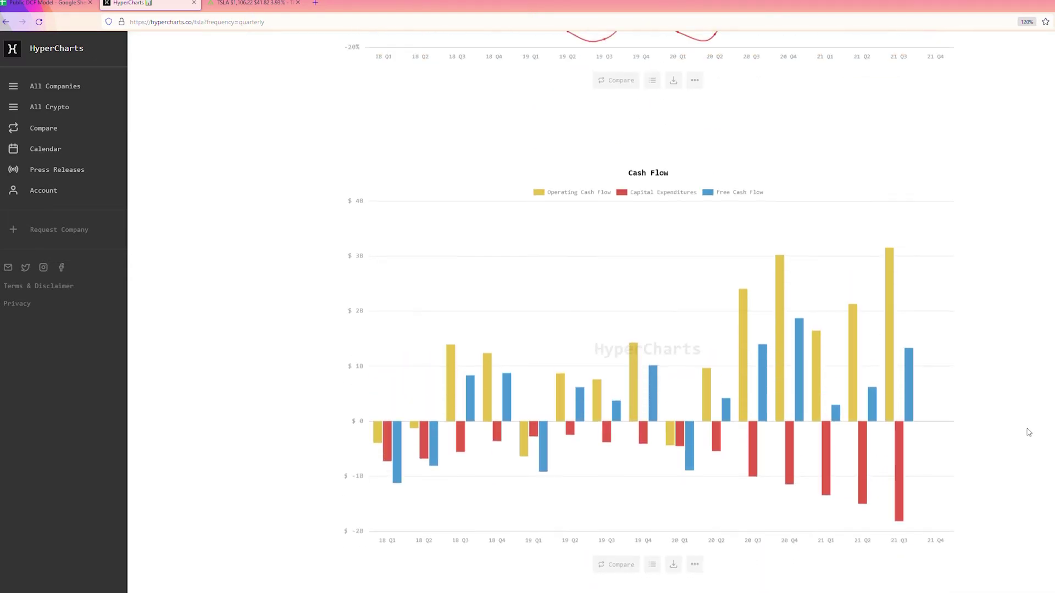
left_click(648, 193)
left_click(596, 192)
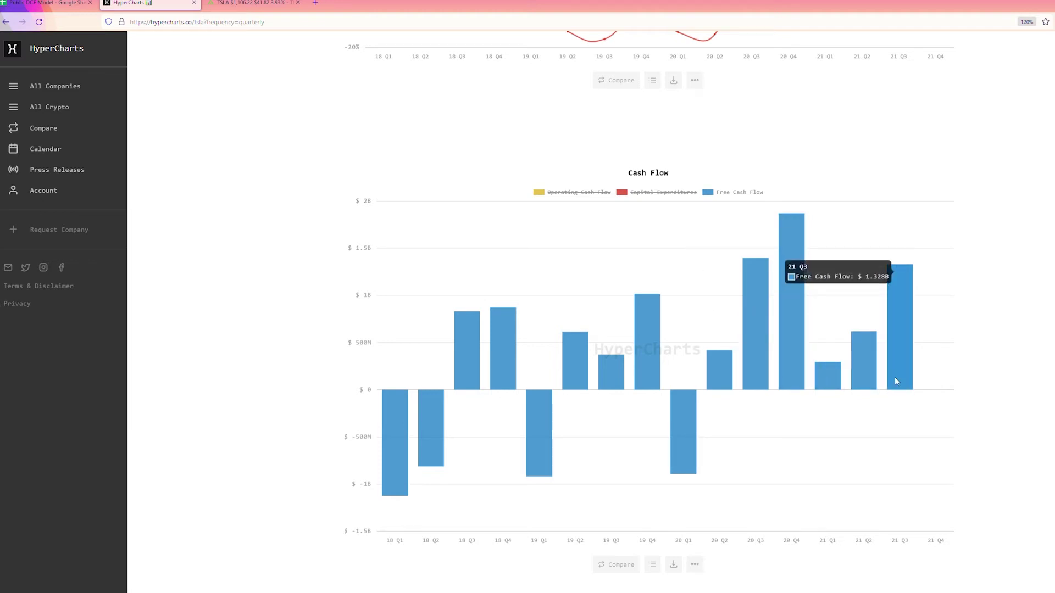
left_click(61, 4)
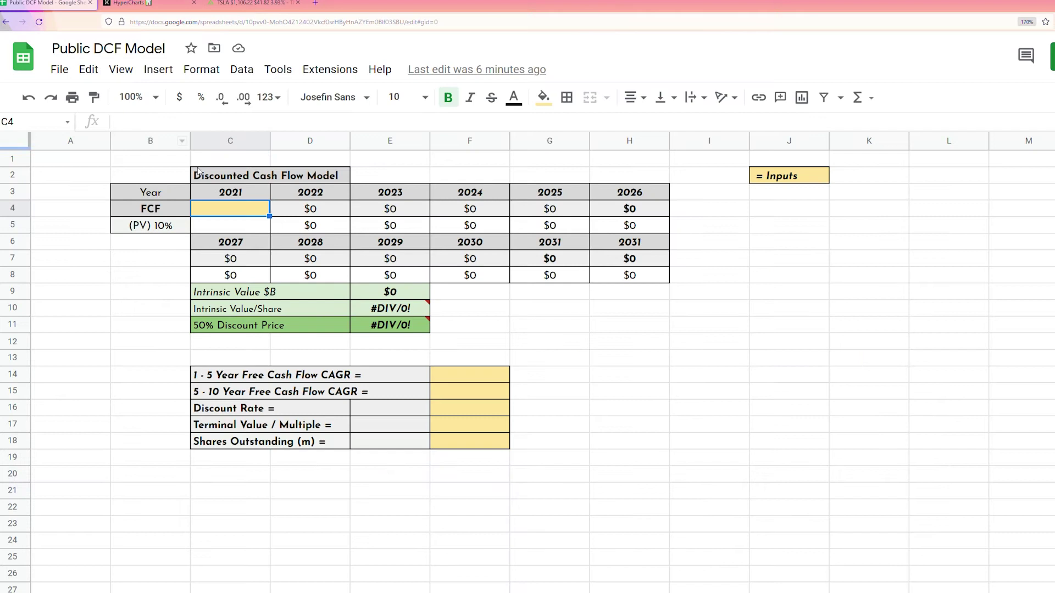
Enter 4000 as Tesla's 2021 free cash flow in C4 and select growth input F14.
type("4000")
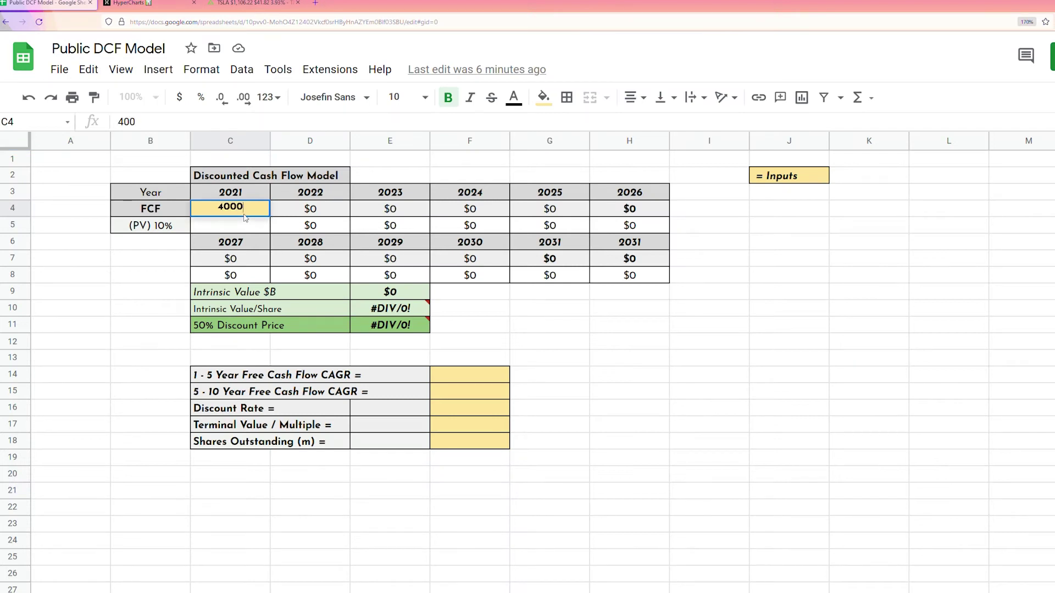
left_click(457, 381)
left_click(469, 393)
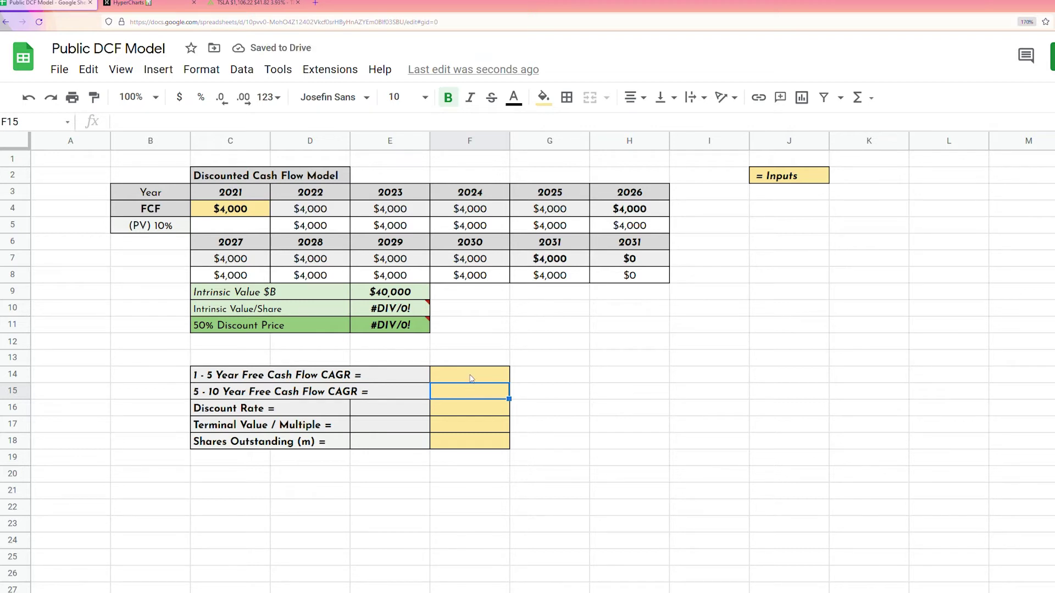
left_click(471, 378)
left_click(481, 396)
left_click(476, 379)
left_click(478, 393)
left_click(474, 379)
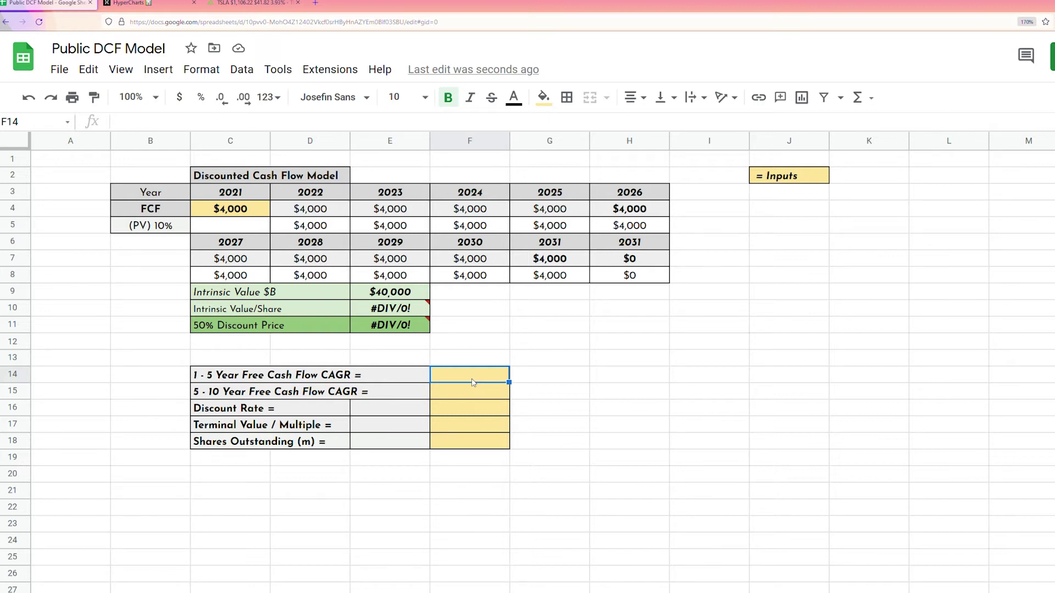
Enter 55% and 15% growth rates and a 10% discount rate.
type("55")
key("Return")
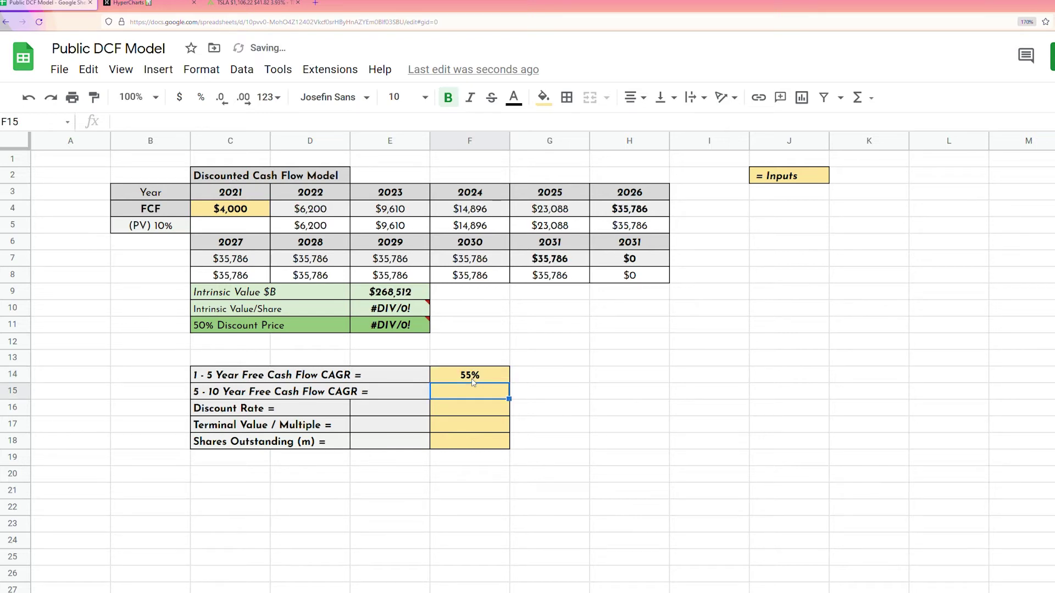
type("15")
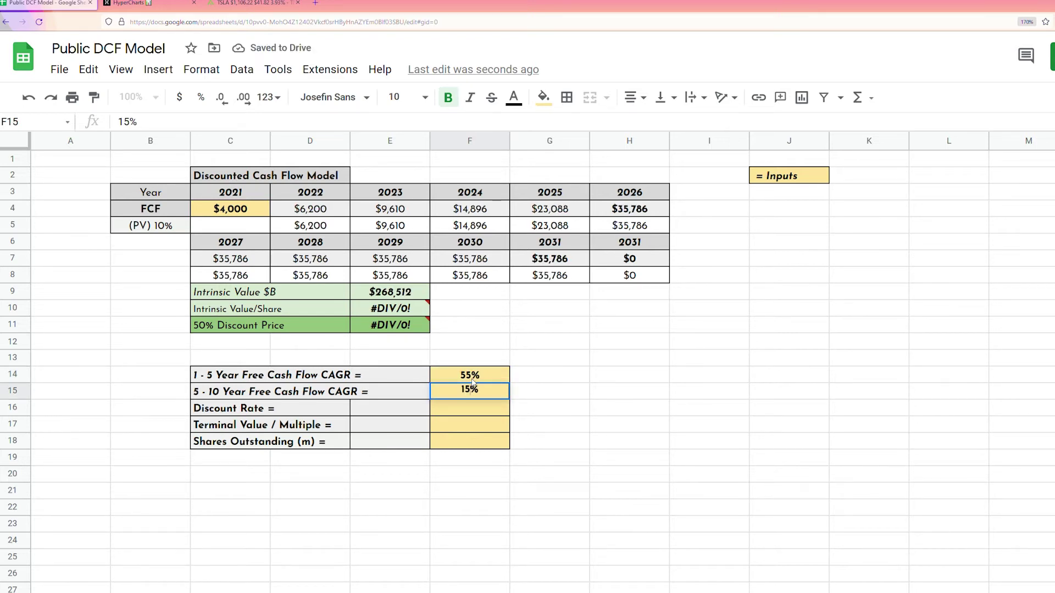
key("Return")
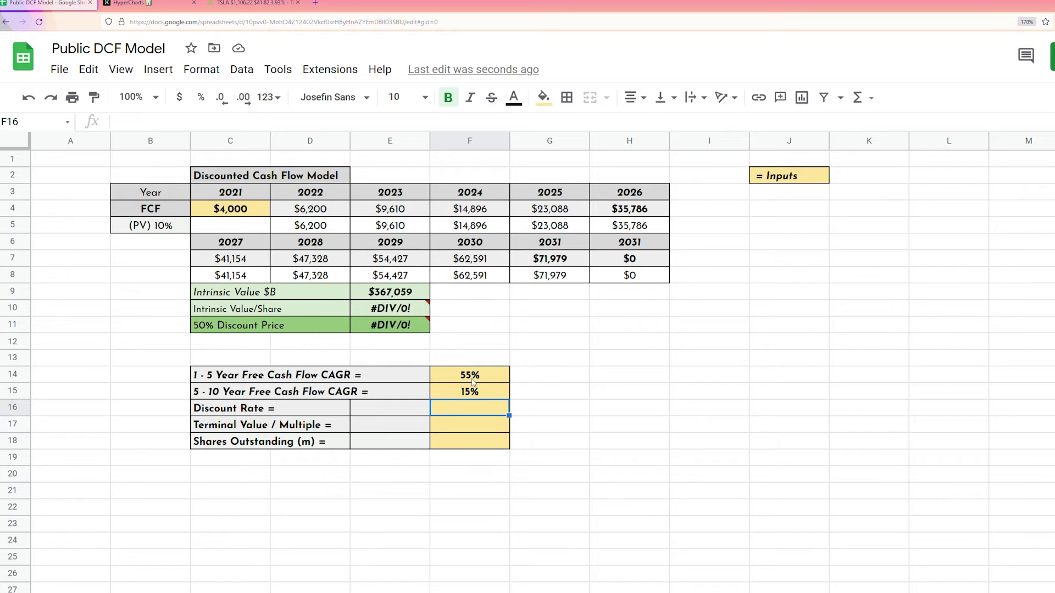
type("10")
key("Return")
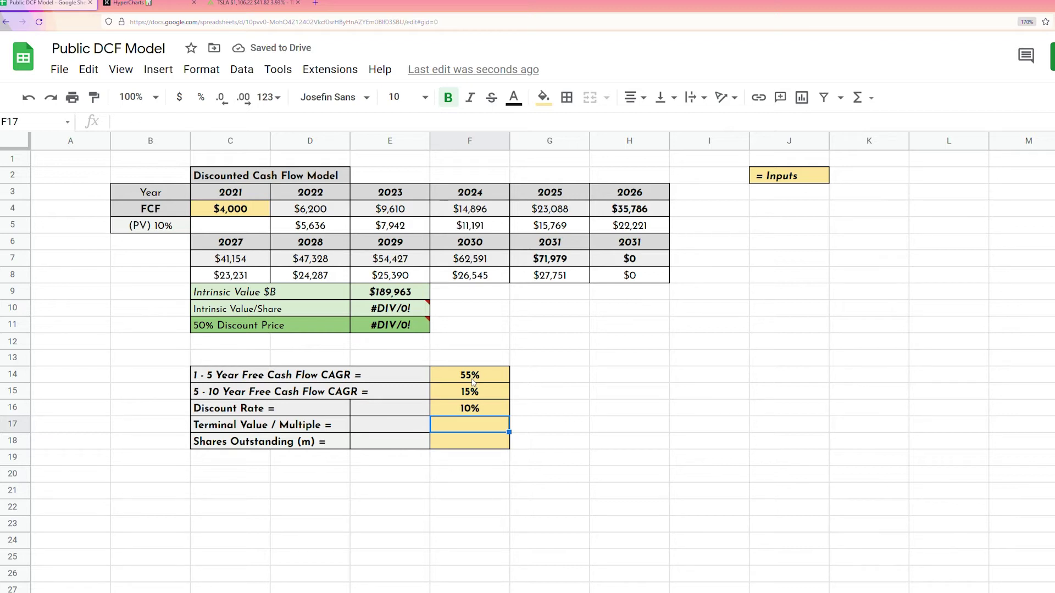
Enter terminal multiple 30 and 990 million shares, then check the $1,033 per-share result.
type("30")
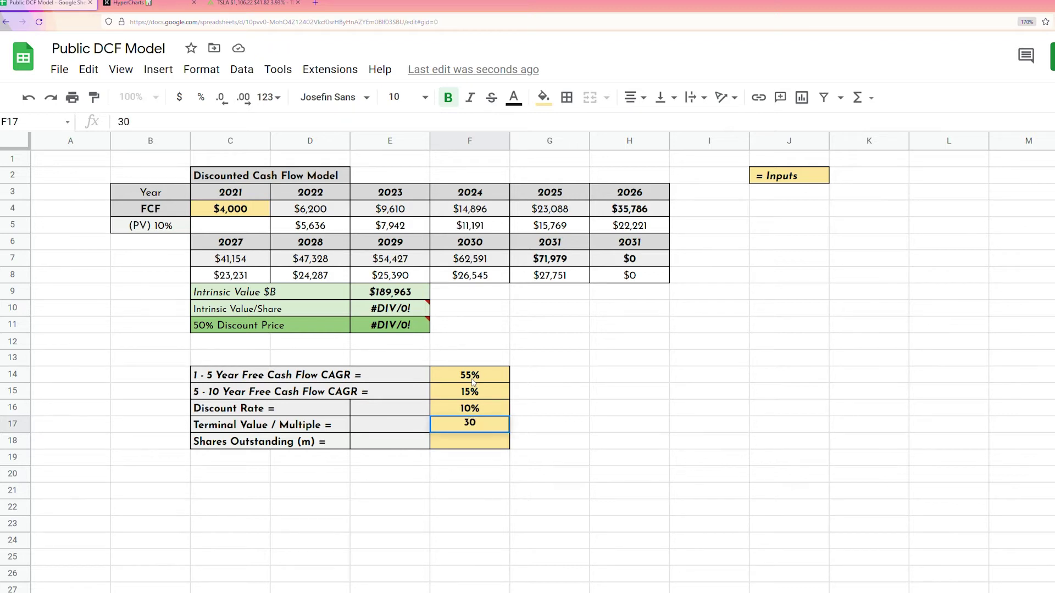
key("Return")
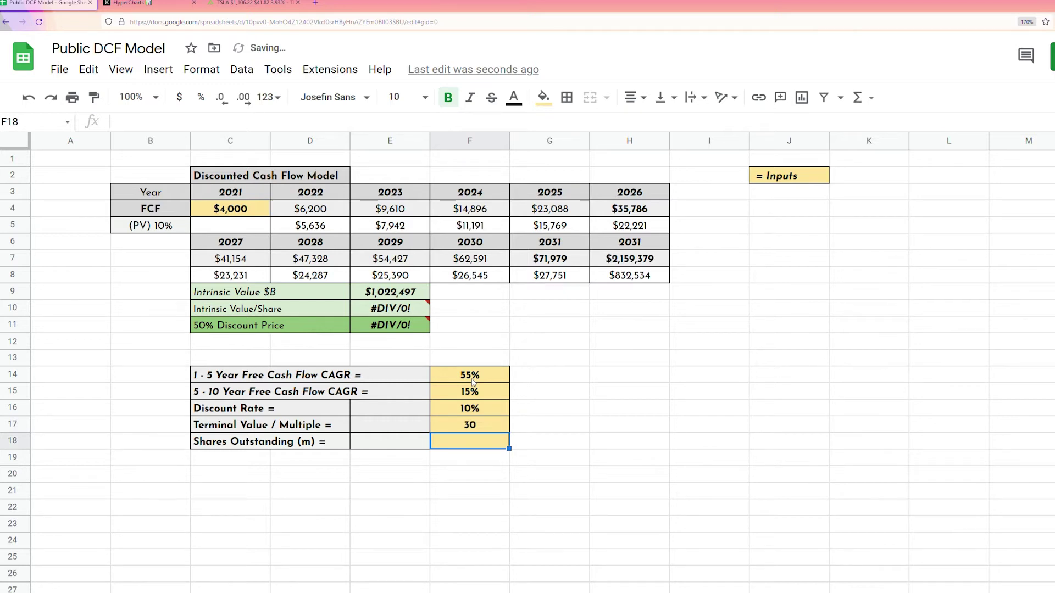
type("990")
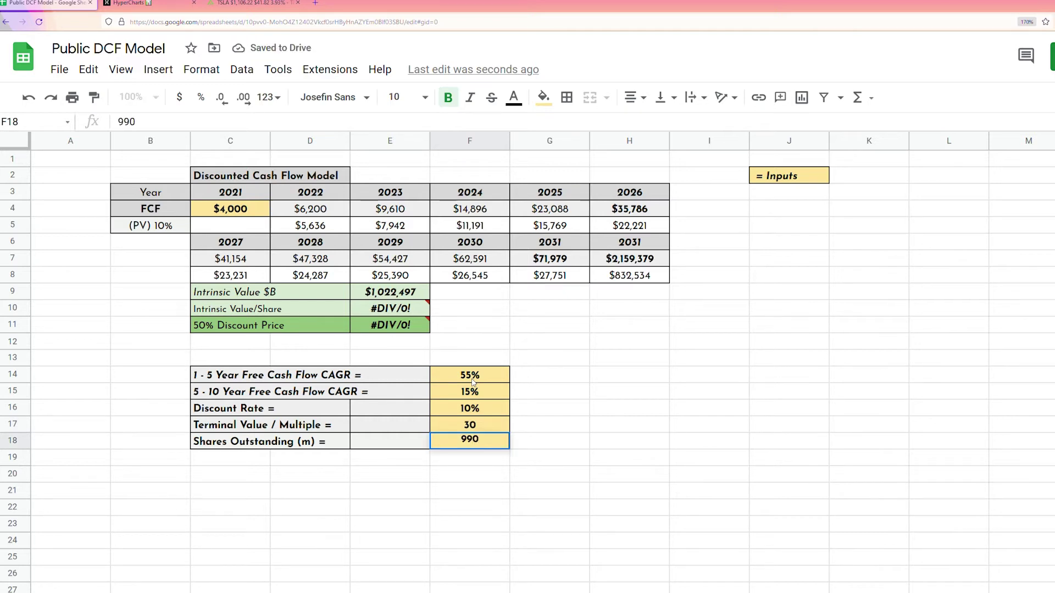
key("Return")
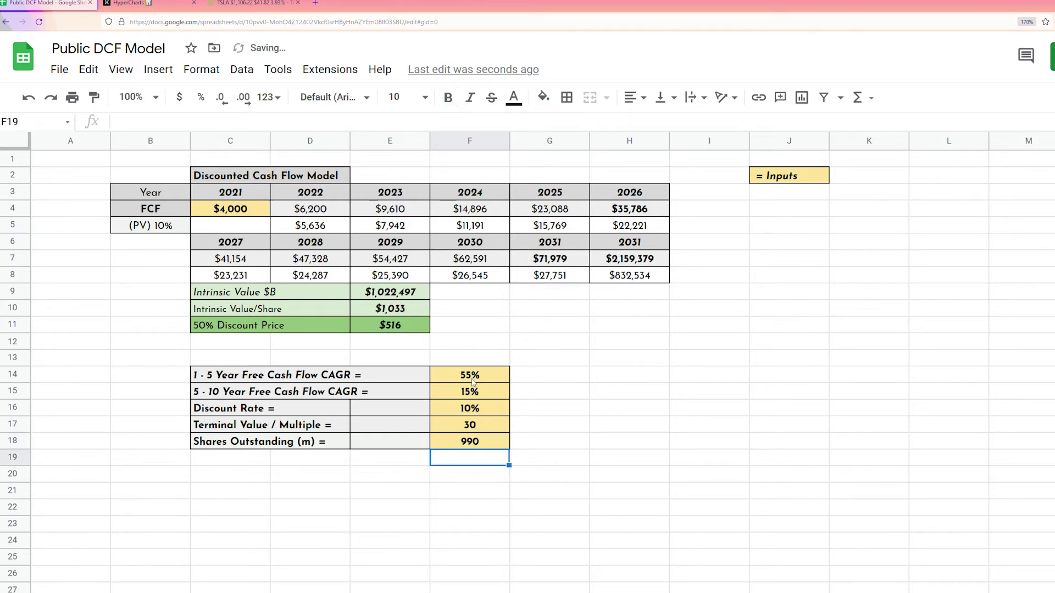
left_click(411, 297)
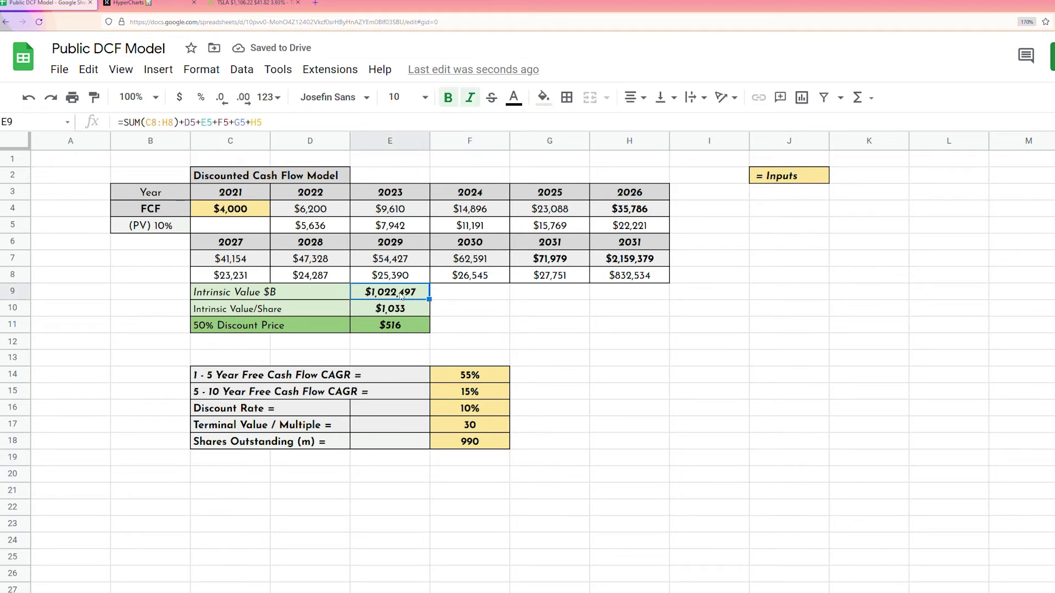
left_click(408, 312)
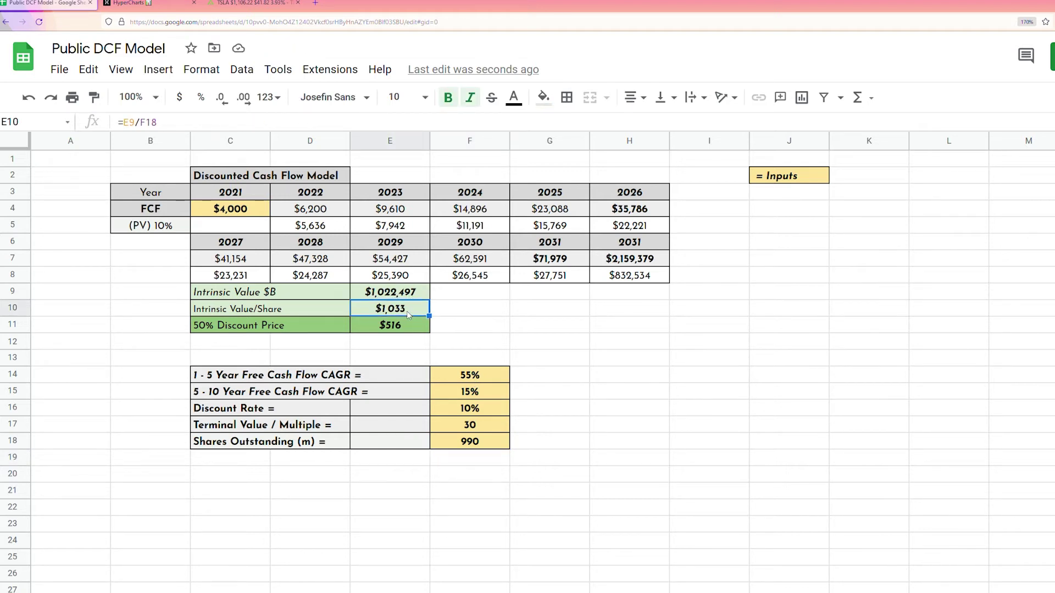